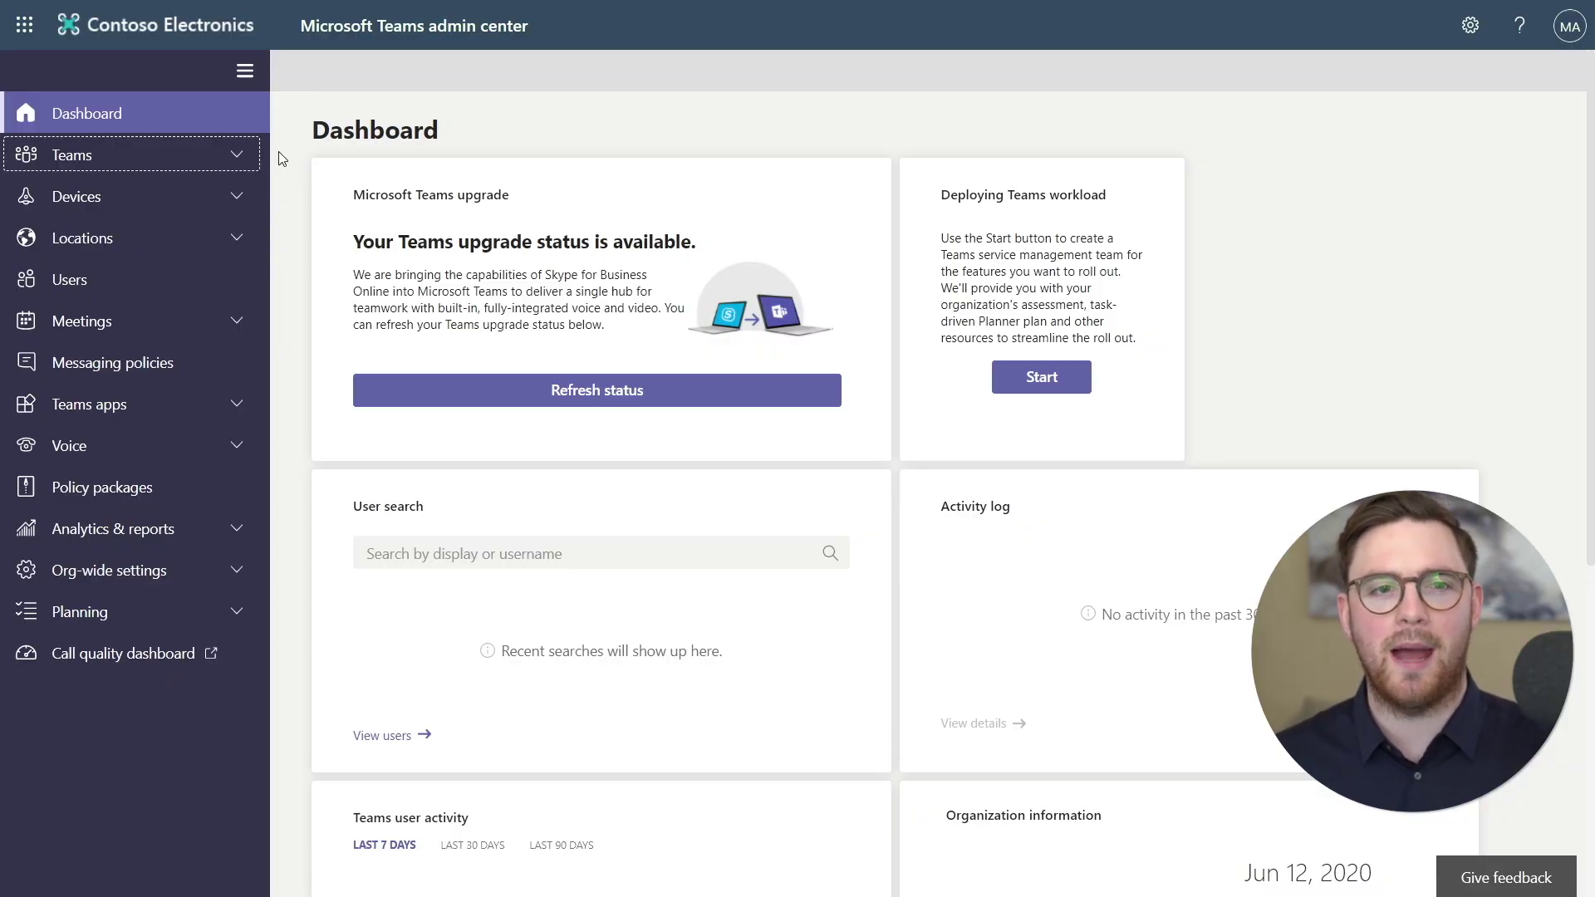
- Open the Teams update policies and review the settings of the Global (Org-wide default) policy without changing them
{"action": "left_click", "coordinate": [237, 157]}
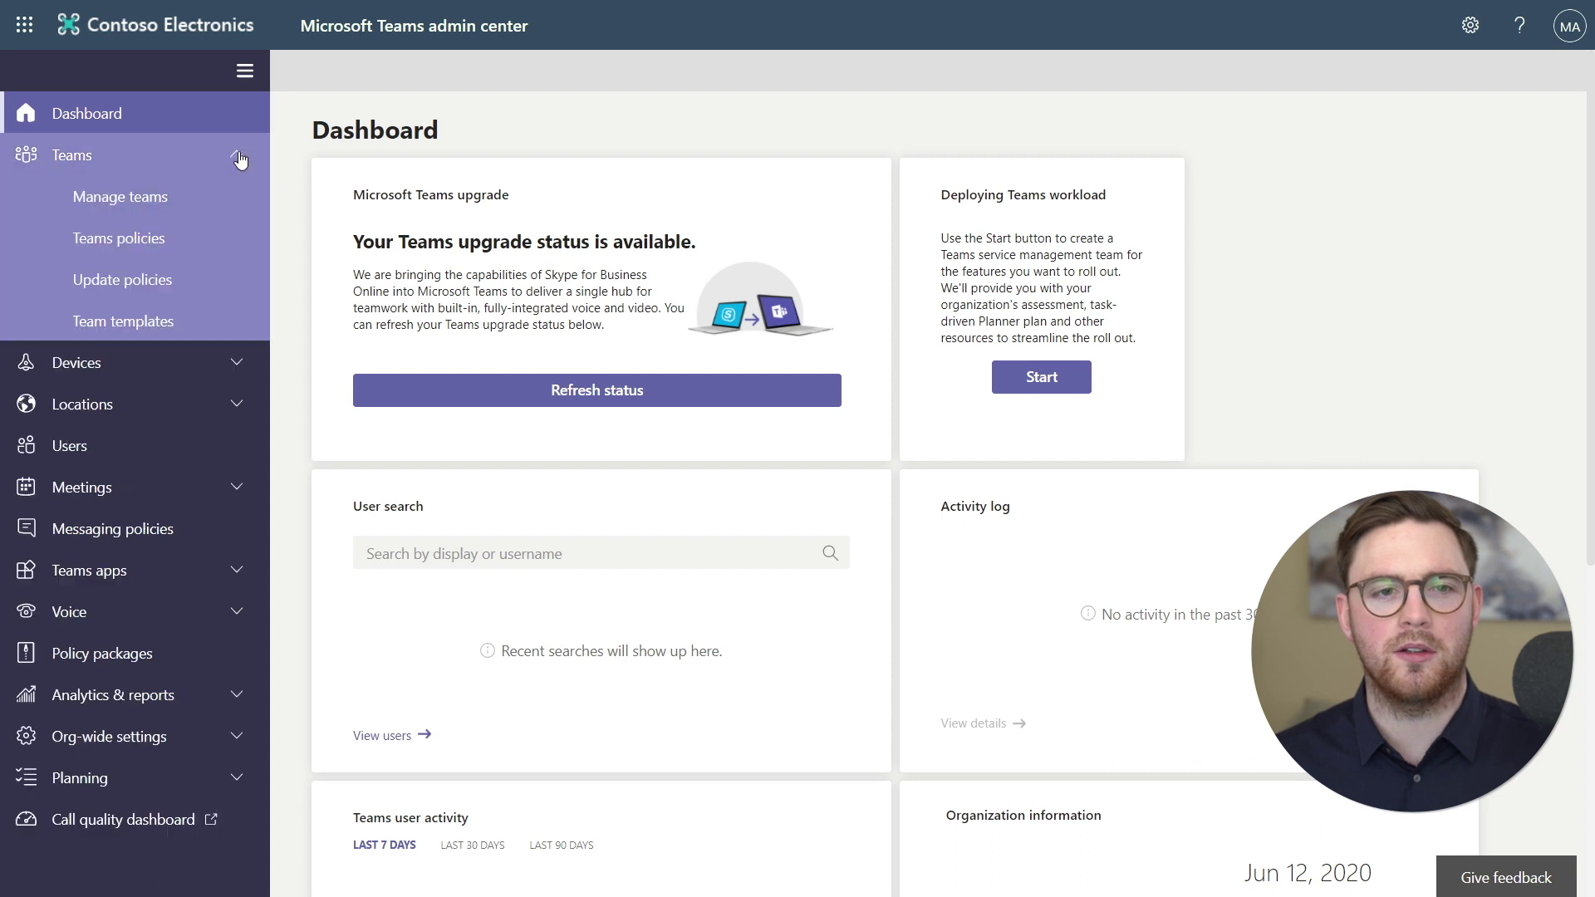
{"action": "left_click", "coordinate": [208, 279]}
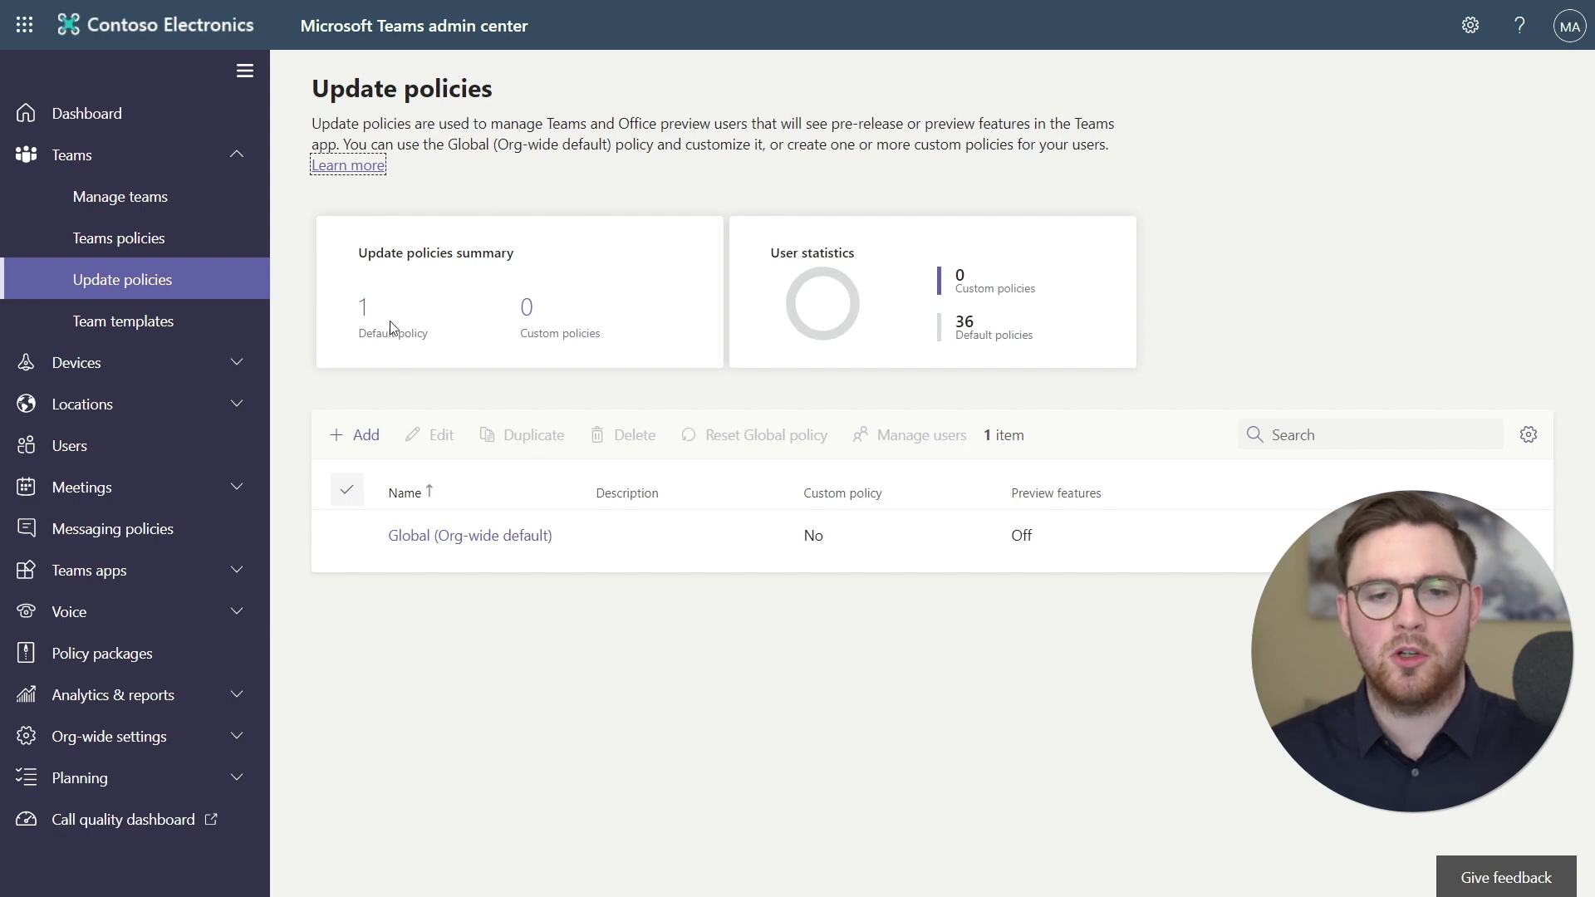
{"action": "left_click", "coordinate": [428, 538]}
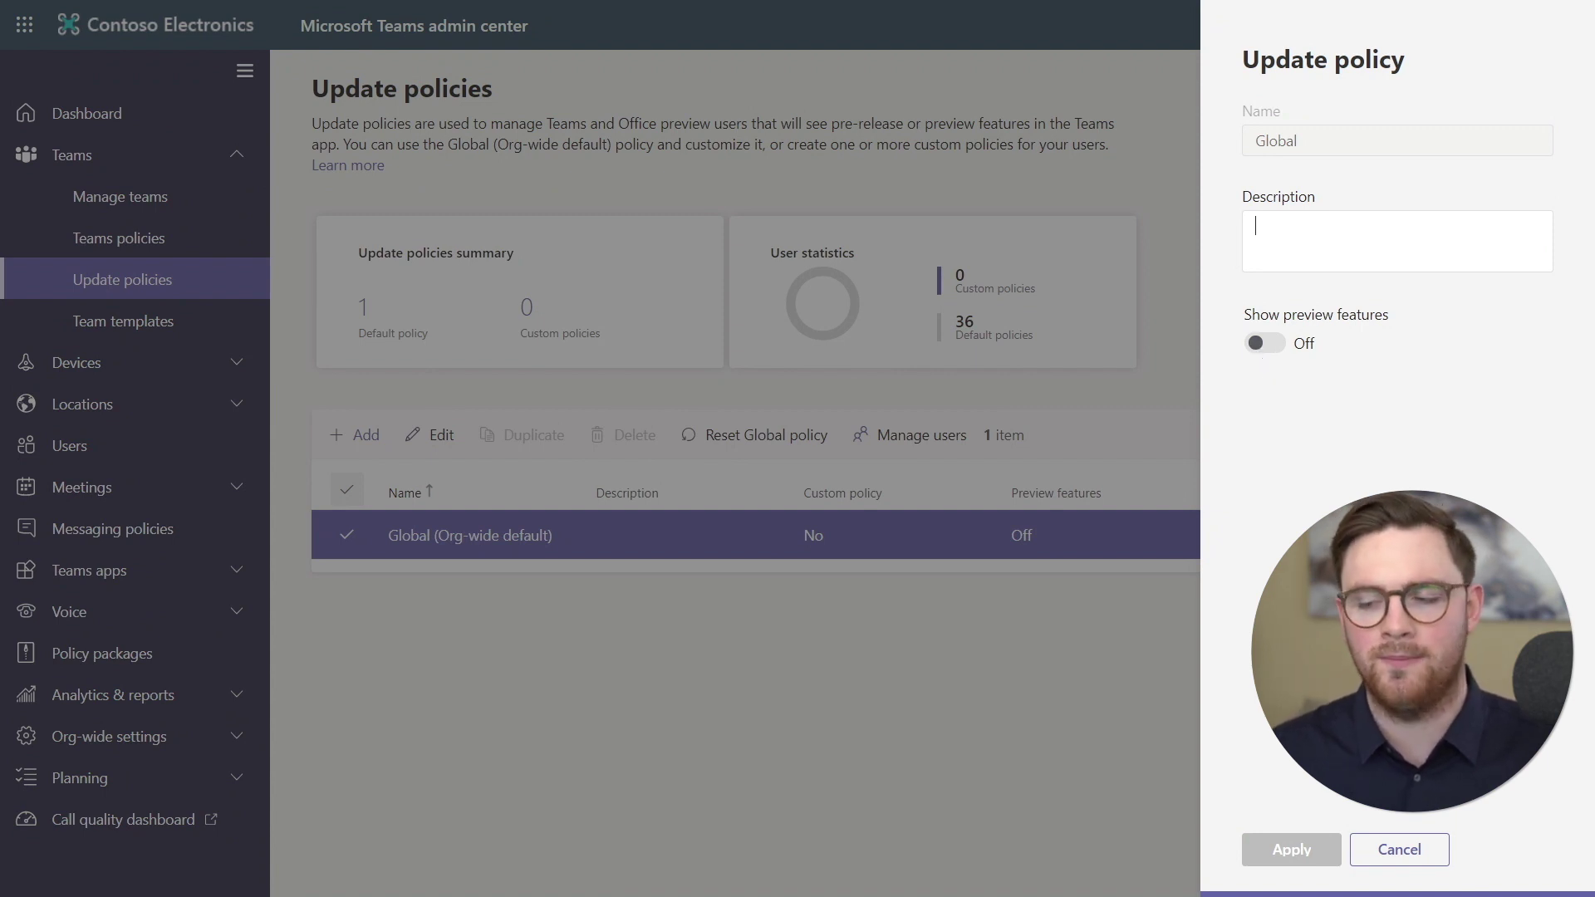
{"action": "left_click", "coordinate": [1410, 861]}
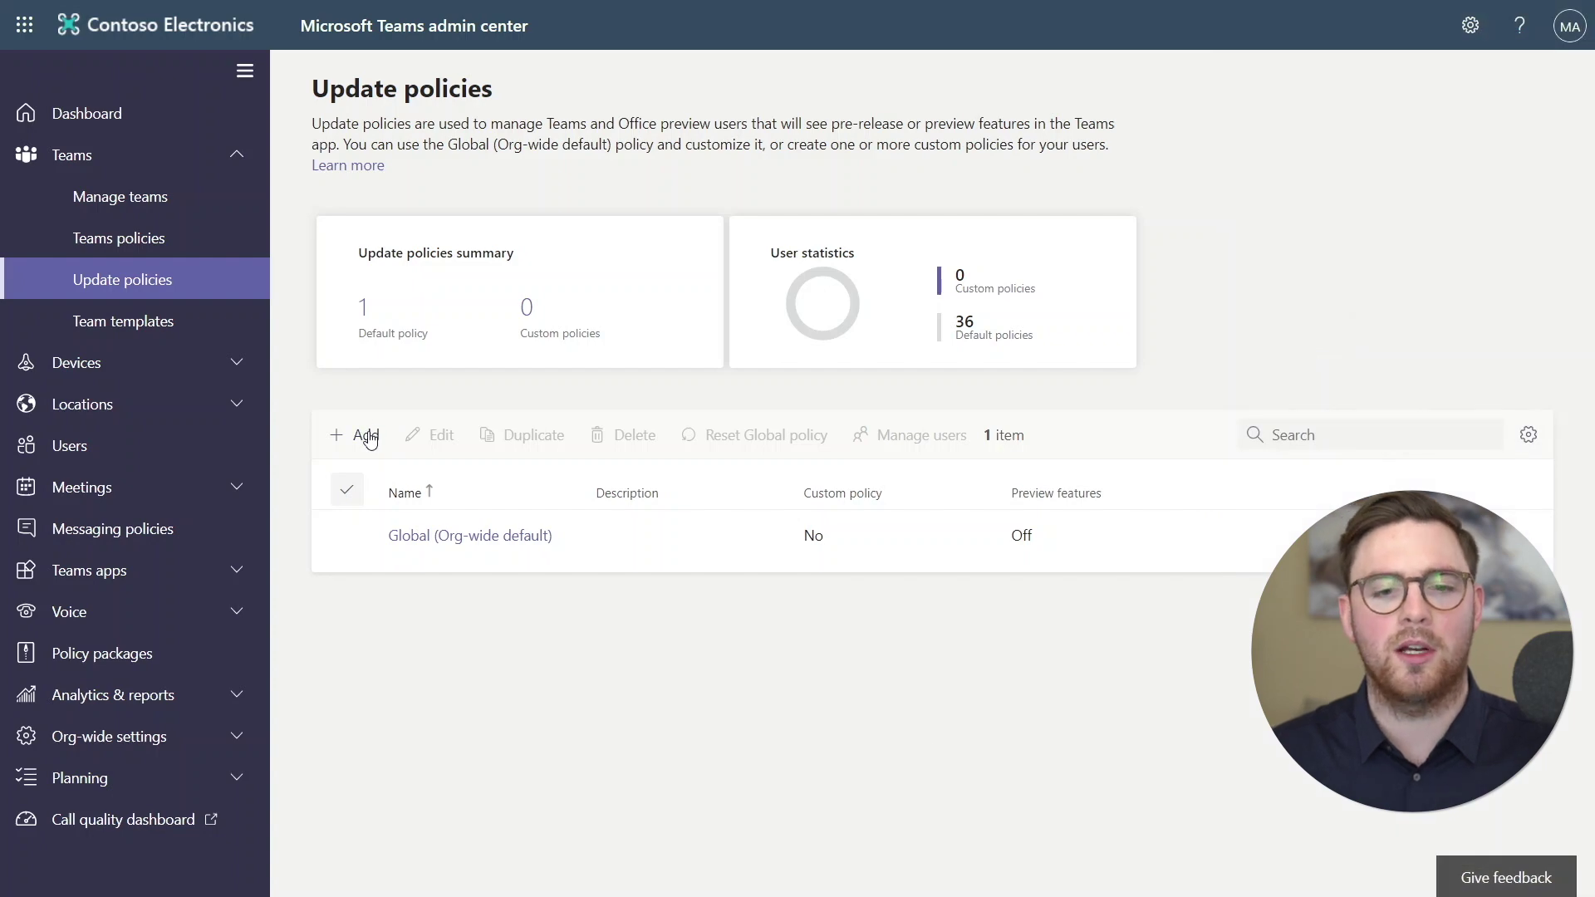
- Create an update policy named "Teams Pilot Users" with Show preview features turned on
{"action": "left_click", "coordinate": [371, 440]}
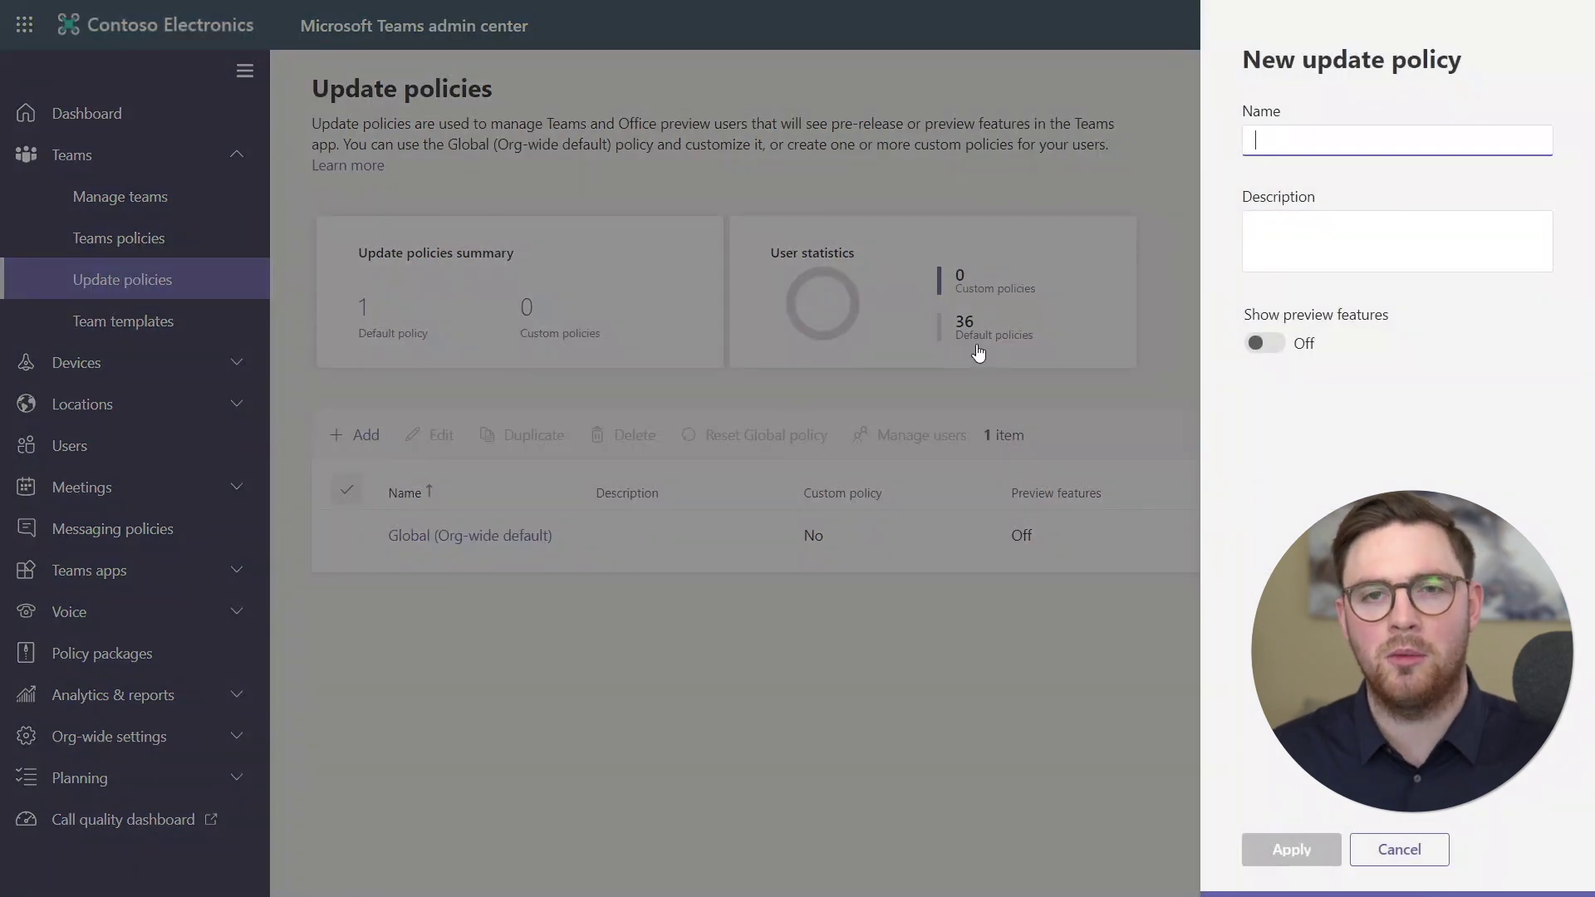
{"action": "type", "text": "Teams Pilot Users"}
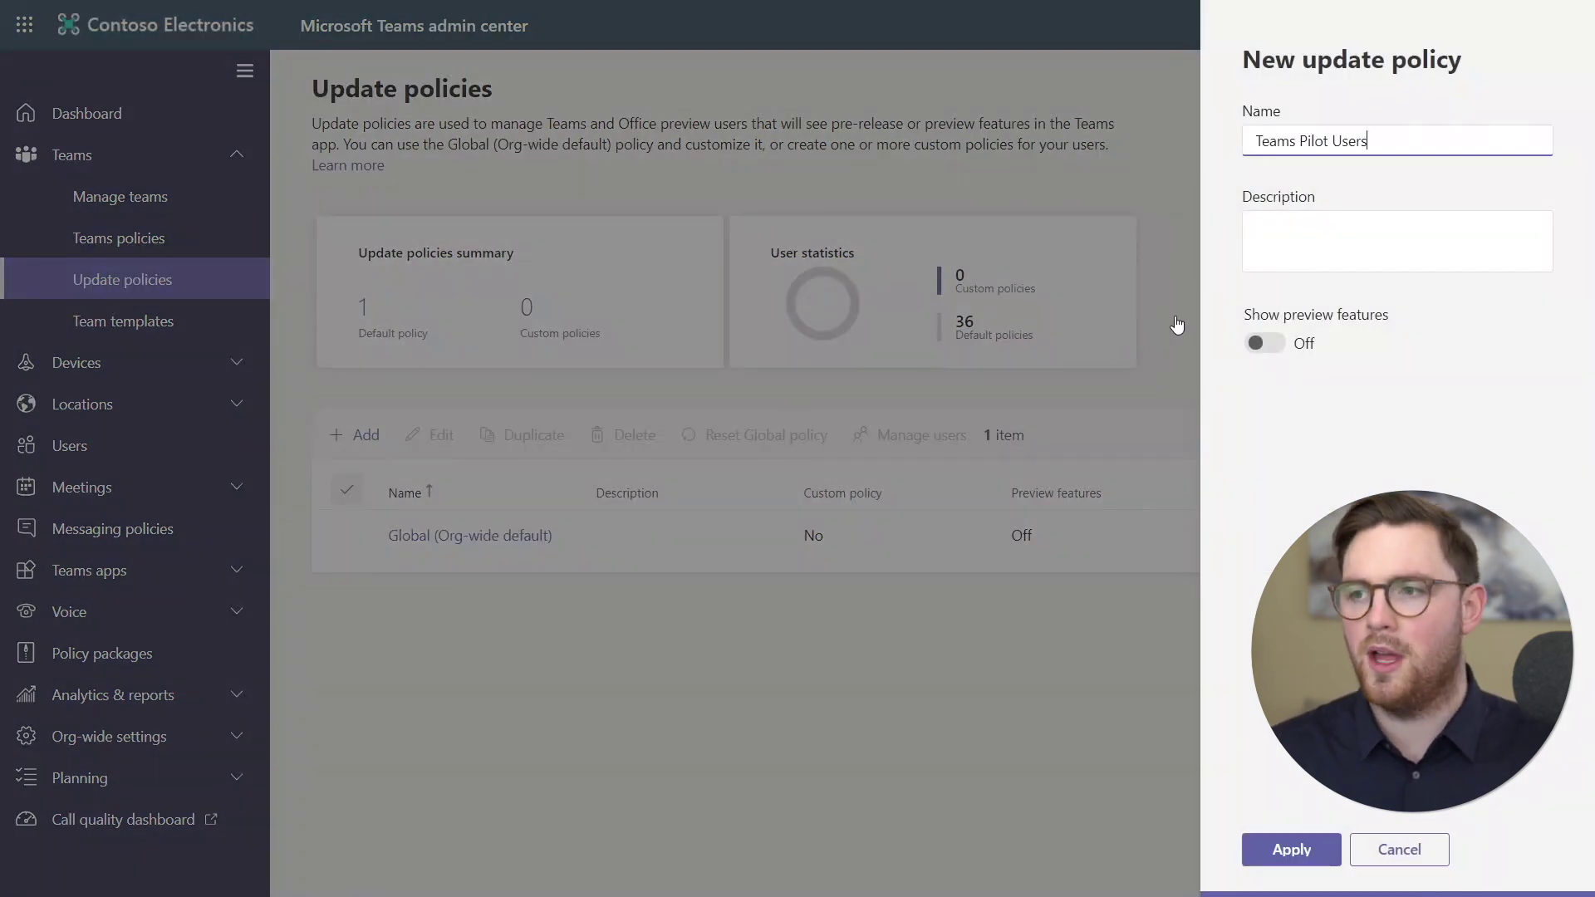
{"action": "left_click", "coordinate": [1263, 349]}
{"action": "left_click", "coordinate": [1291, 850]}
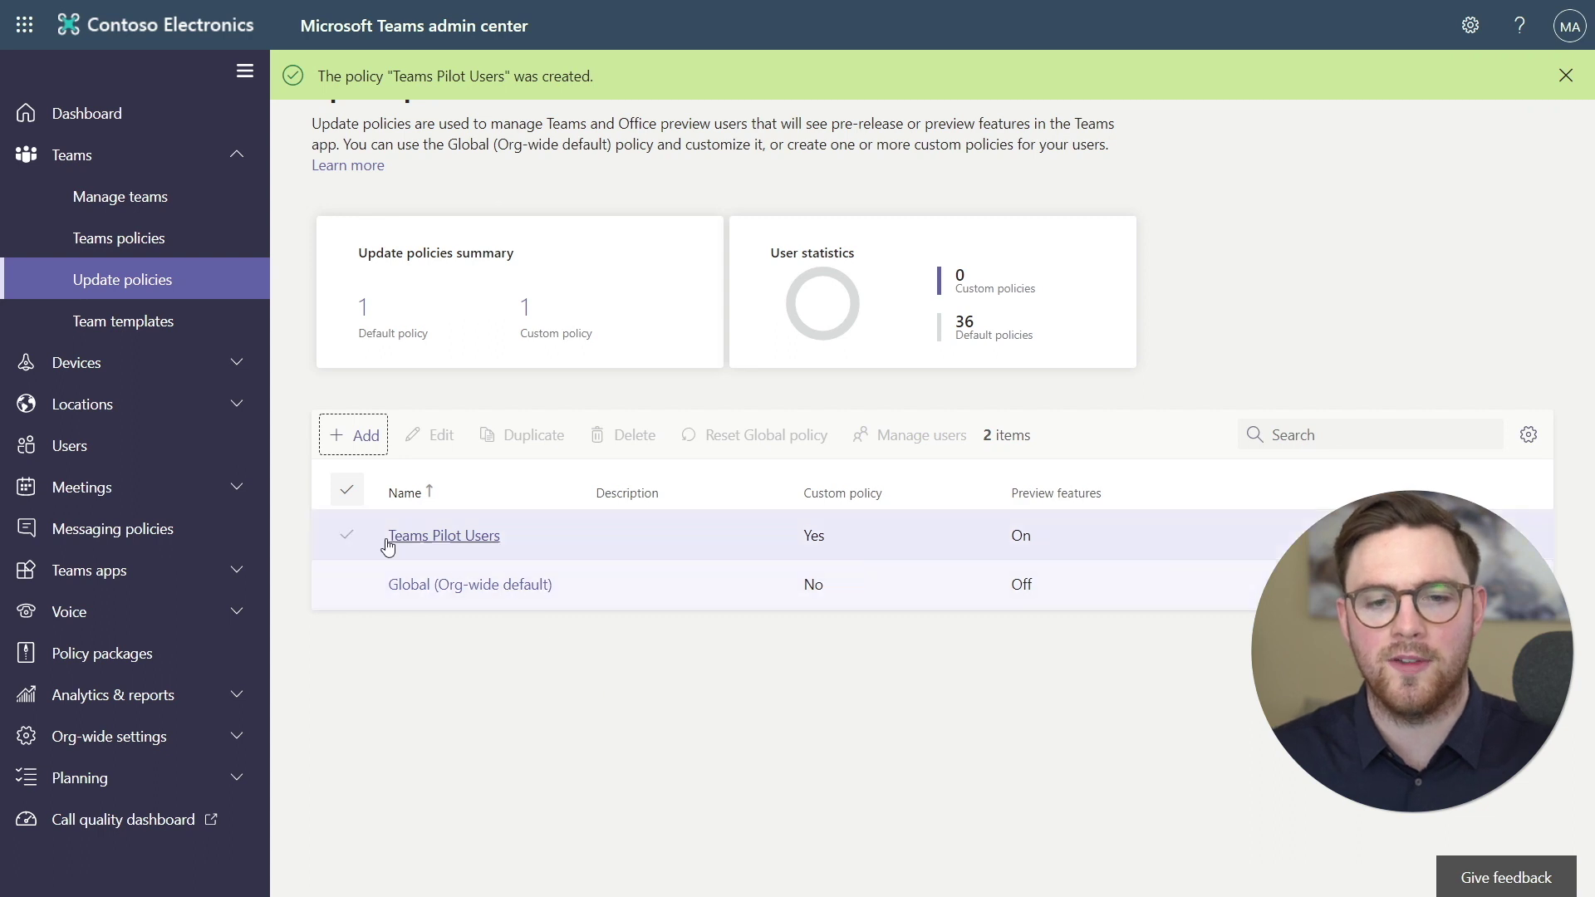
- Assign the Teams Pilot Users policy to an individual user, adding the first account that matches the searched name
{"action": "left_click", "coordinate": [327, 534]}
{"action": "left_click", "coordinate": [346, 535]}
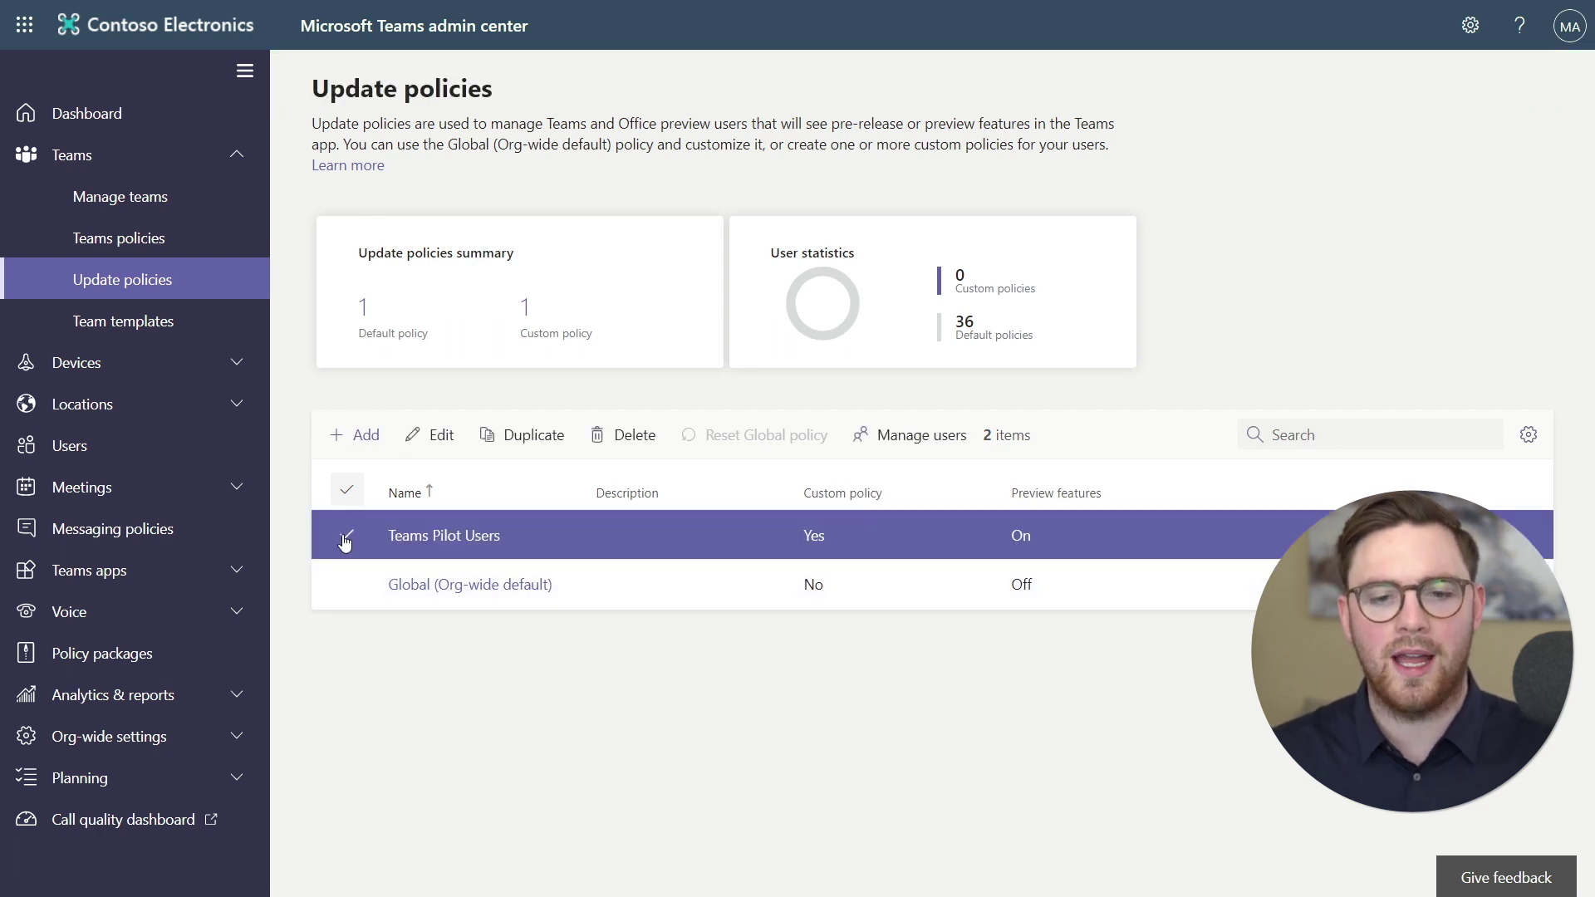
{"action": "left_click", "coordinate": [914, 443]}
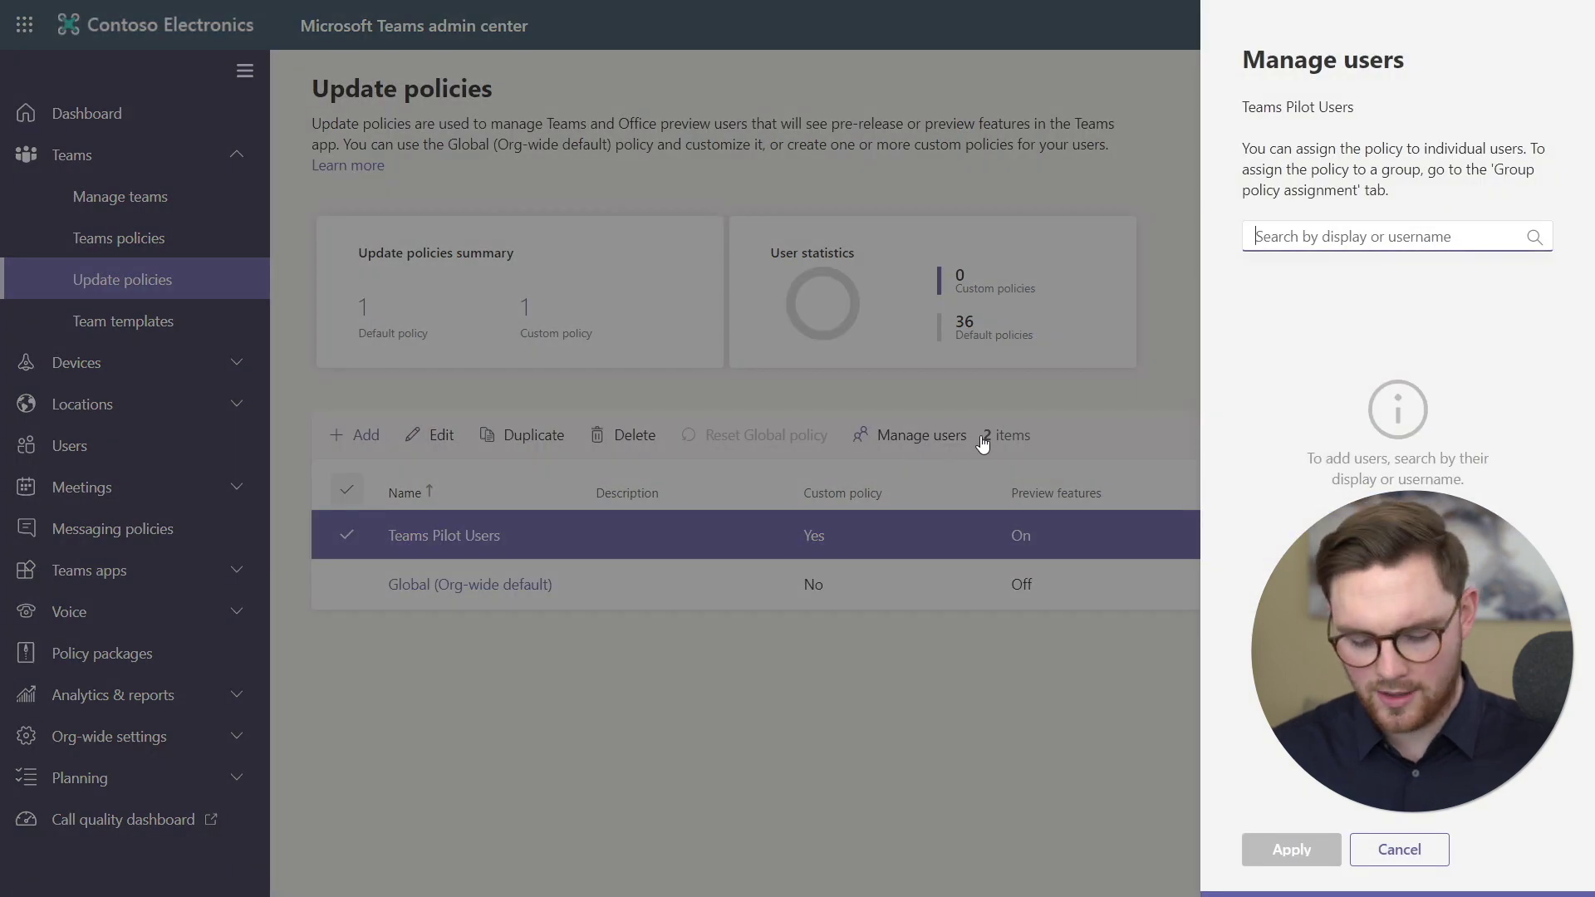
{"action": "type", "text": "harry l"}
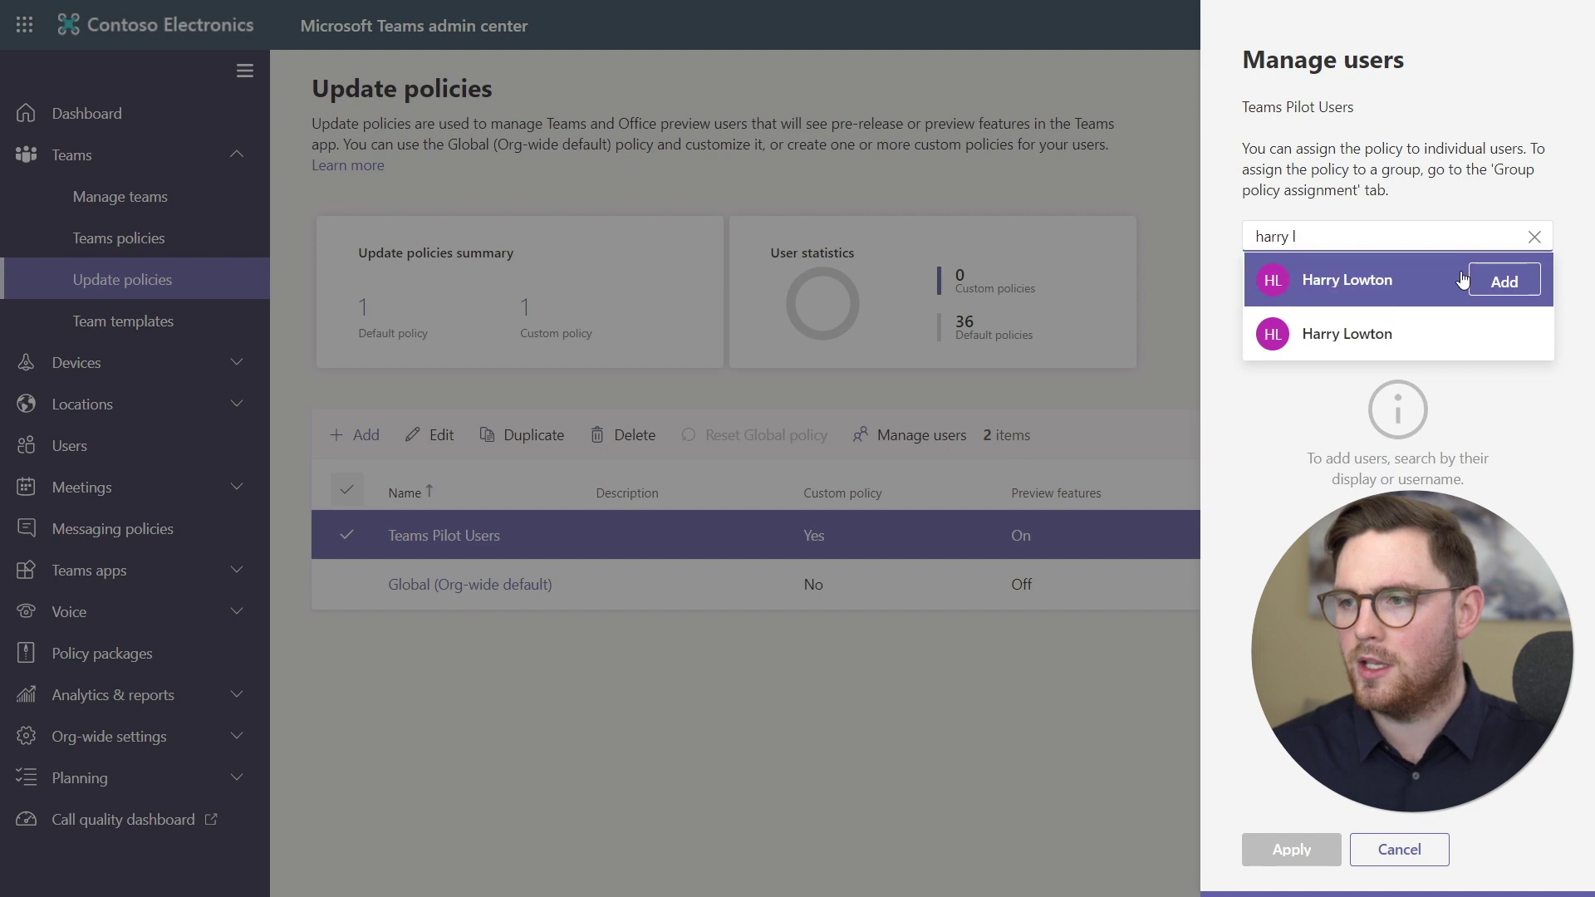
{"action": "left_click", "coordinate": [1483, 282]}
{"action": "left_click", "coordinate": [1283, 851]}
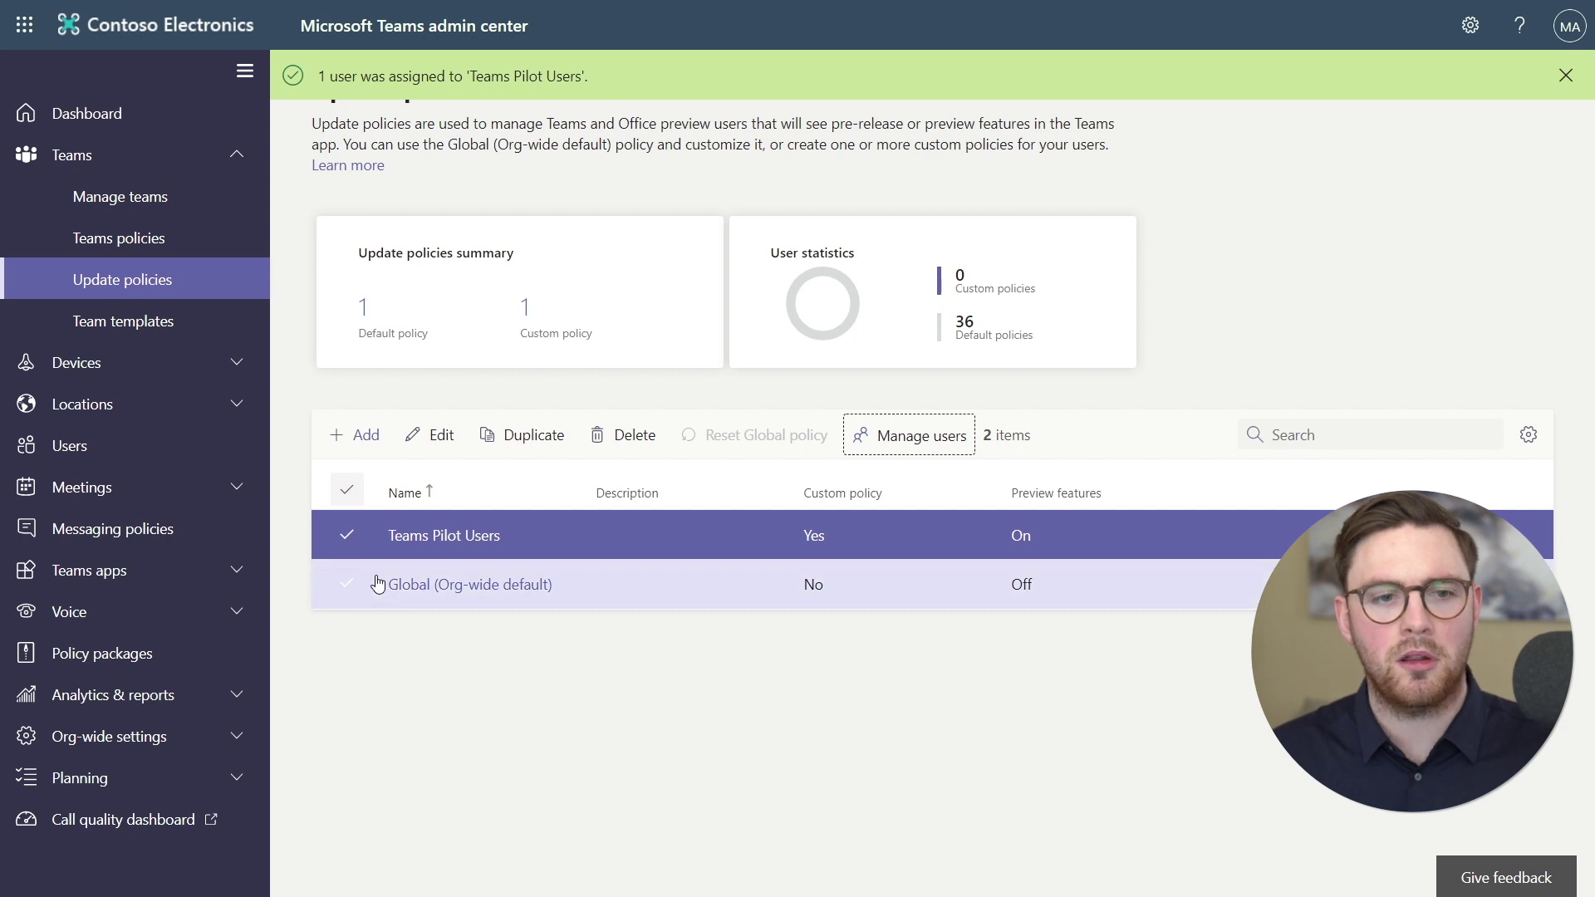
- Edit the assigned policies of the second user in the Users list, setting the update policy to Teams Pilot Users
{"action": "left_click", "coordinate": [148, 447]}
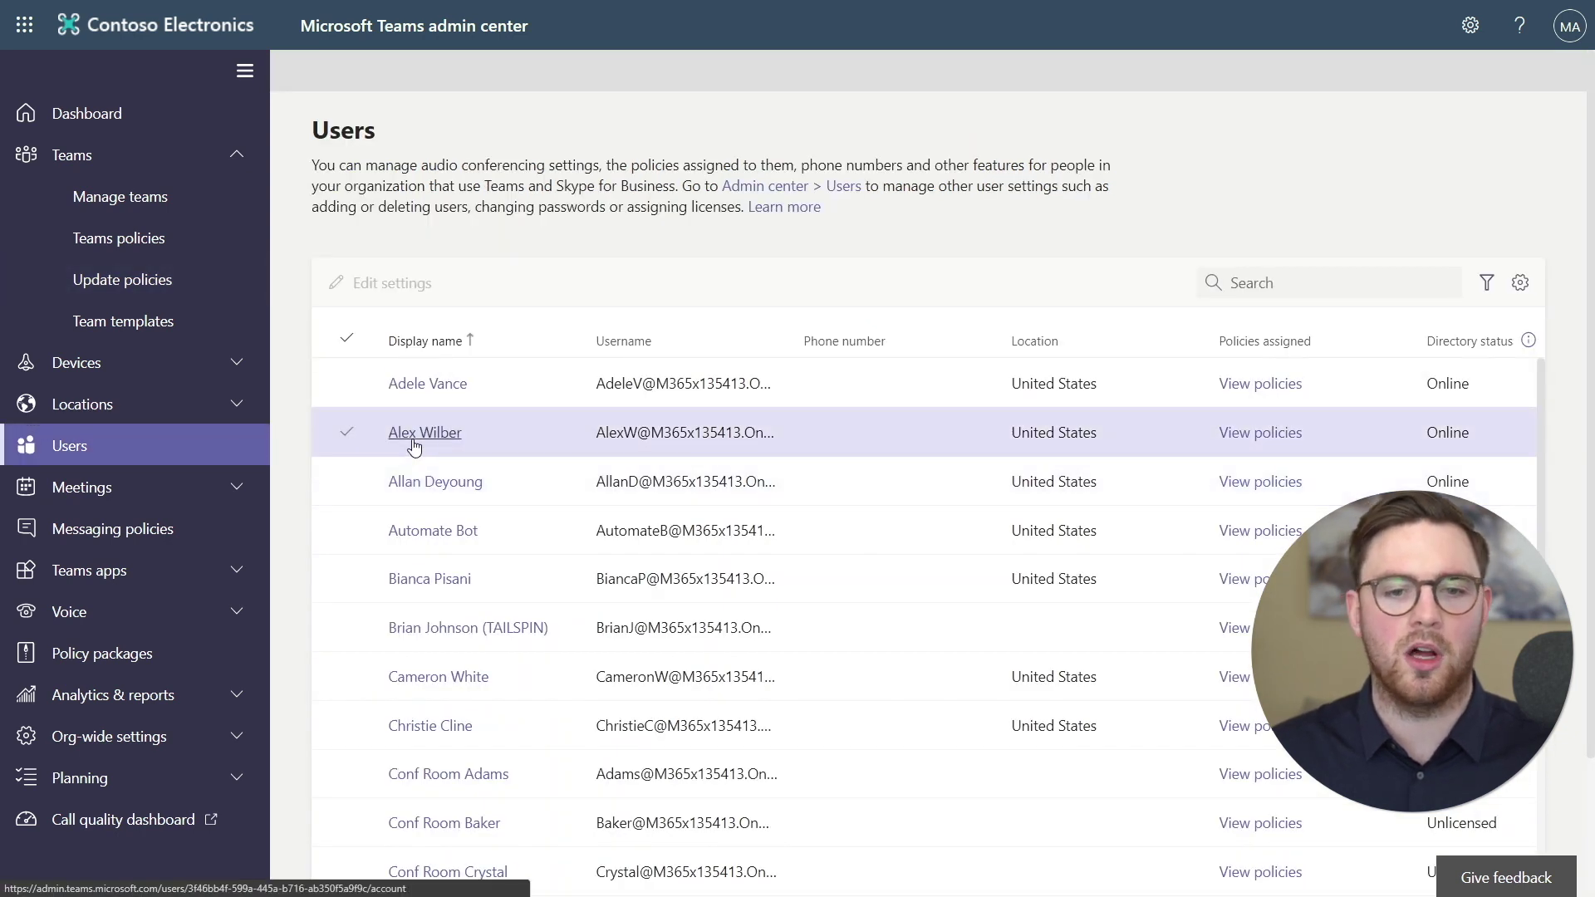
{"action": "left_click", "coordinate": [414, 434]}
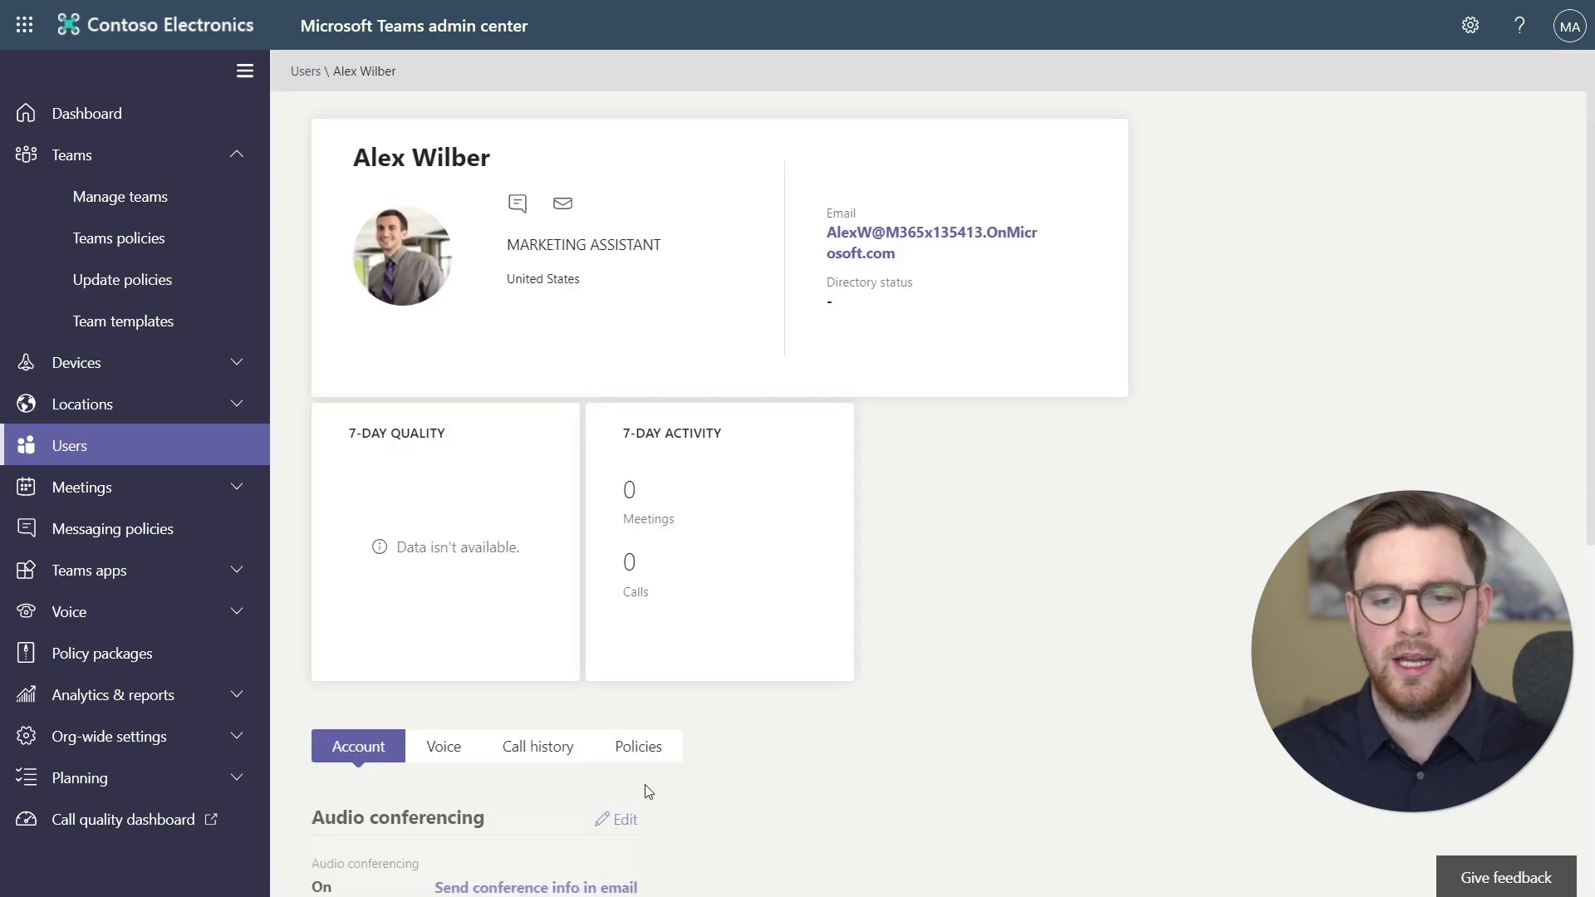
{"action": "left_click", "coordinate": [638, 746]}
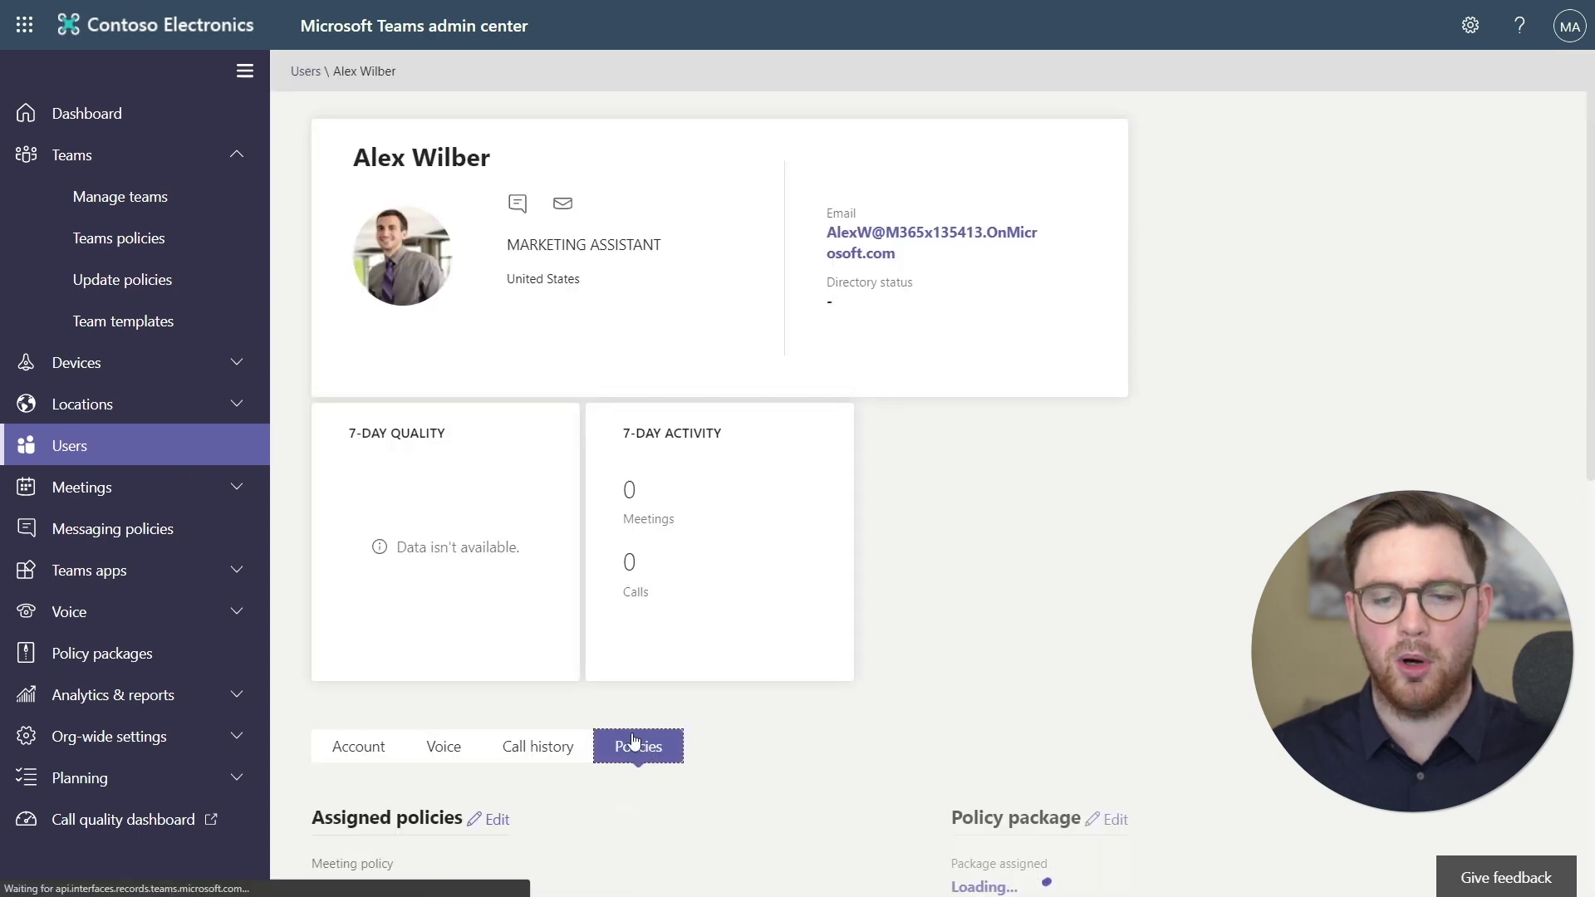
{"action": "left_click", "coordinate": [497, 820]}
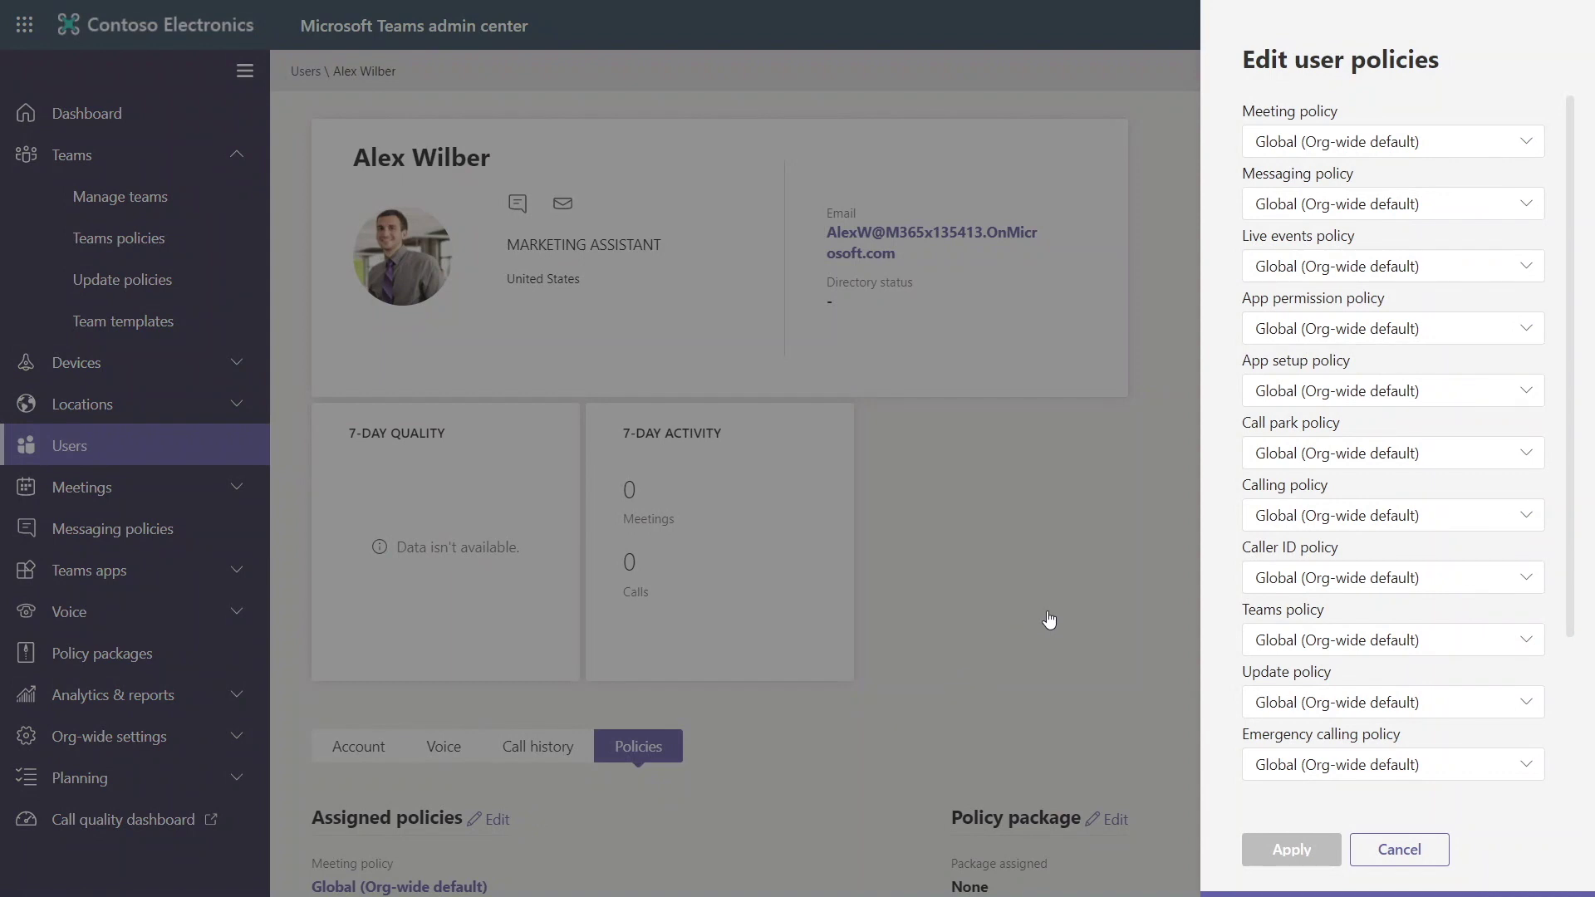
{"action": "left_click", "coordinate": [1309, 705]}
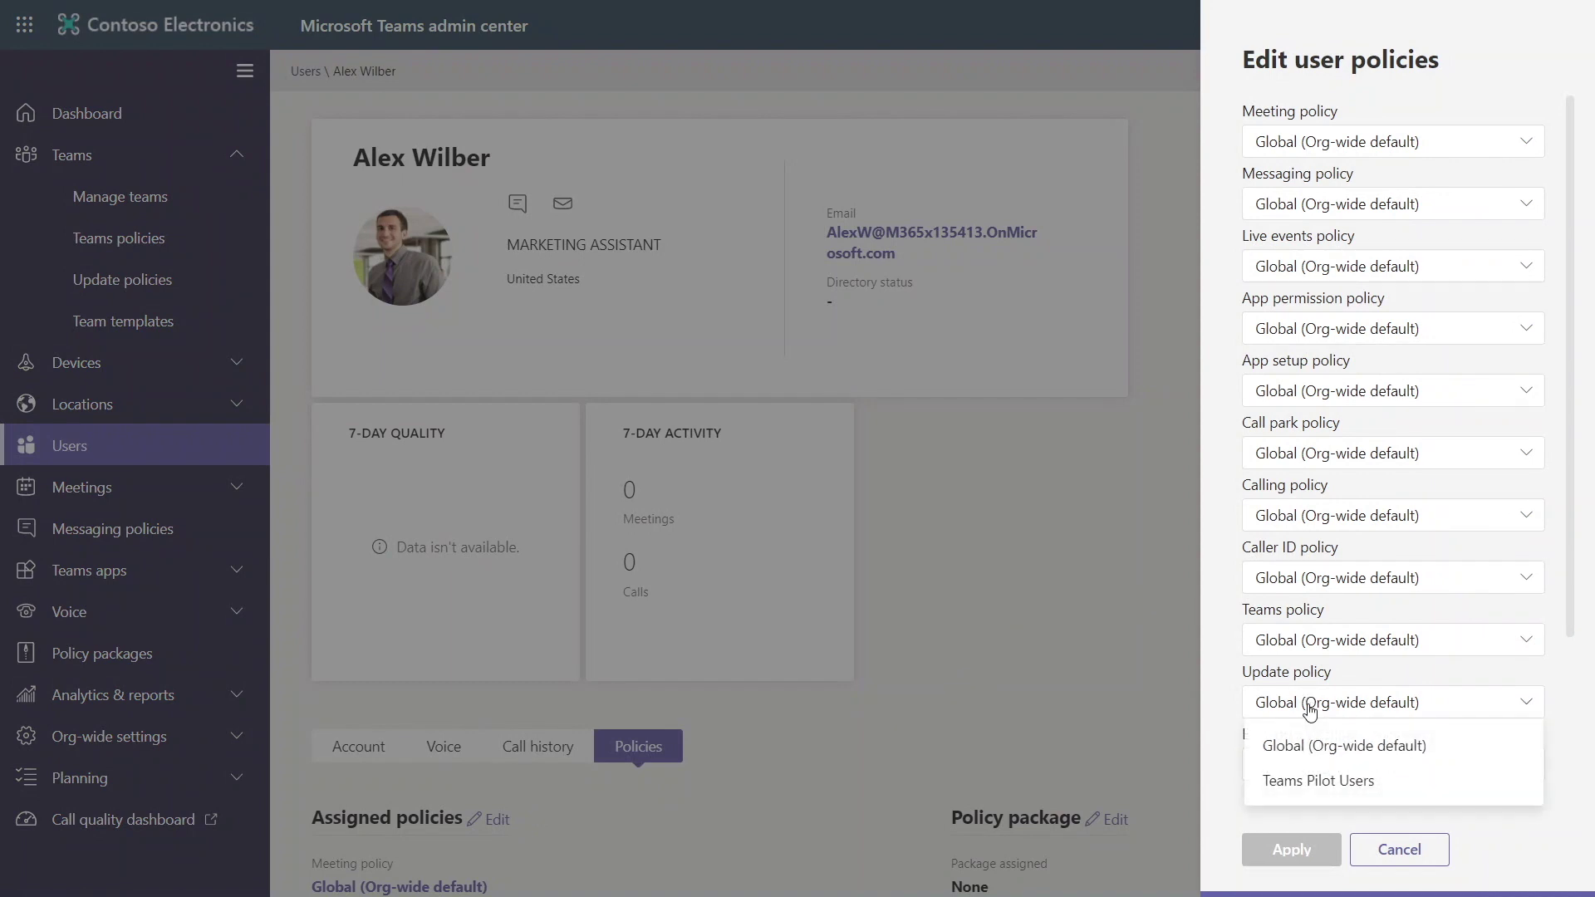
{"action": "left_click", "coordinate": [1313, 780]}
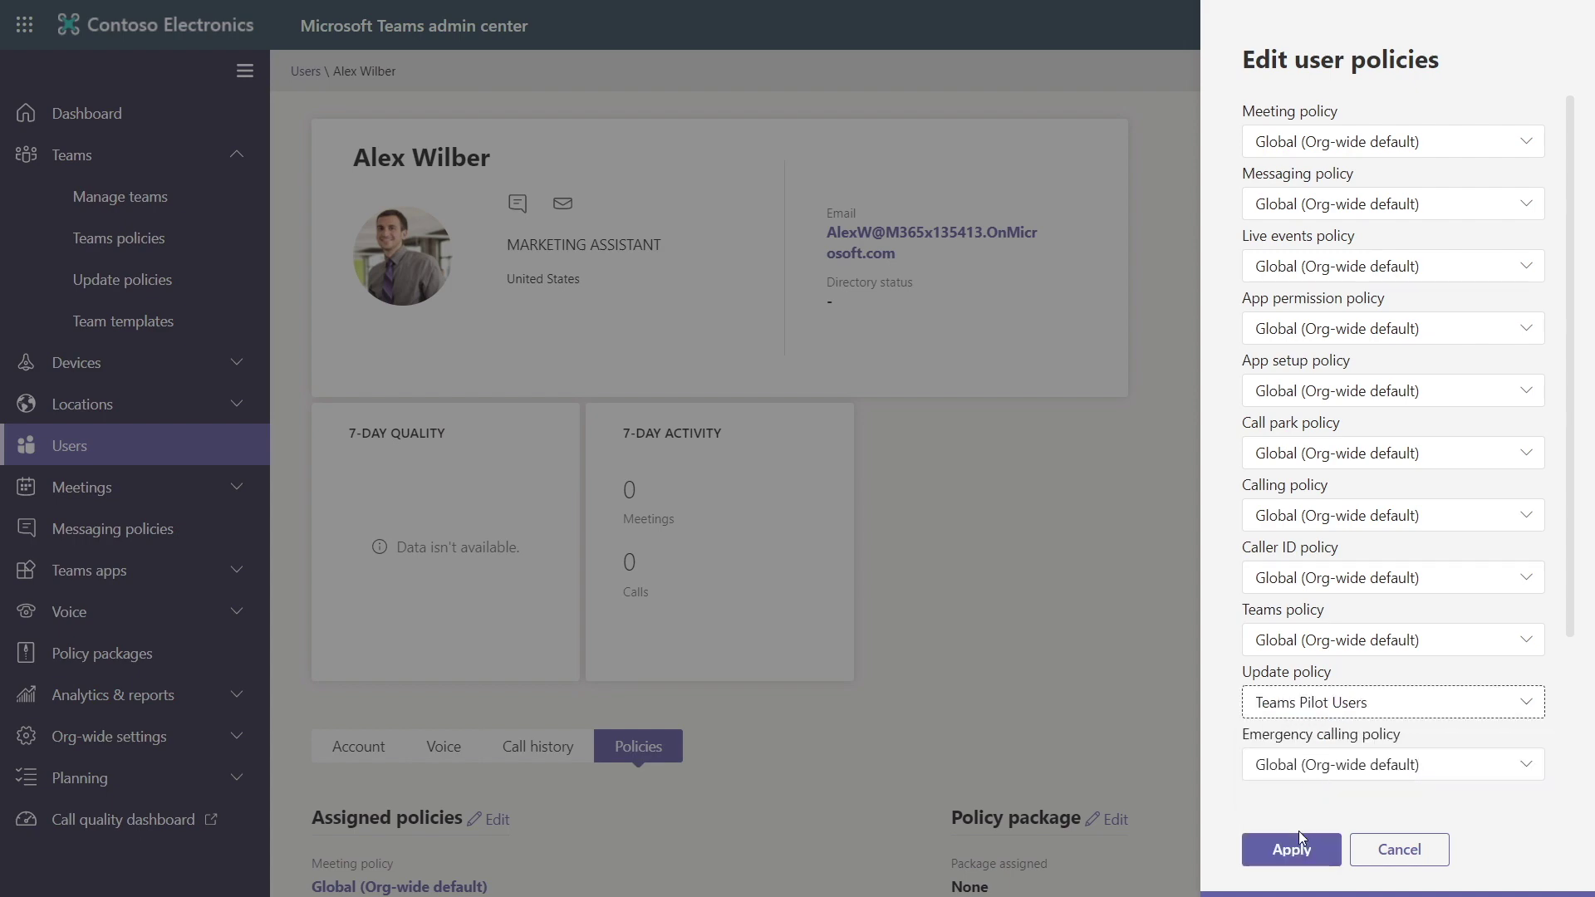
{"action": "left_click", "coordinate": [1300, 841]}
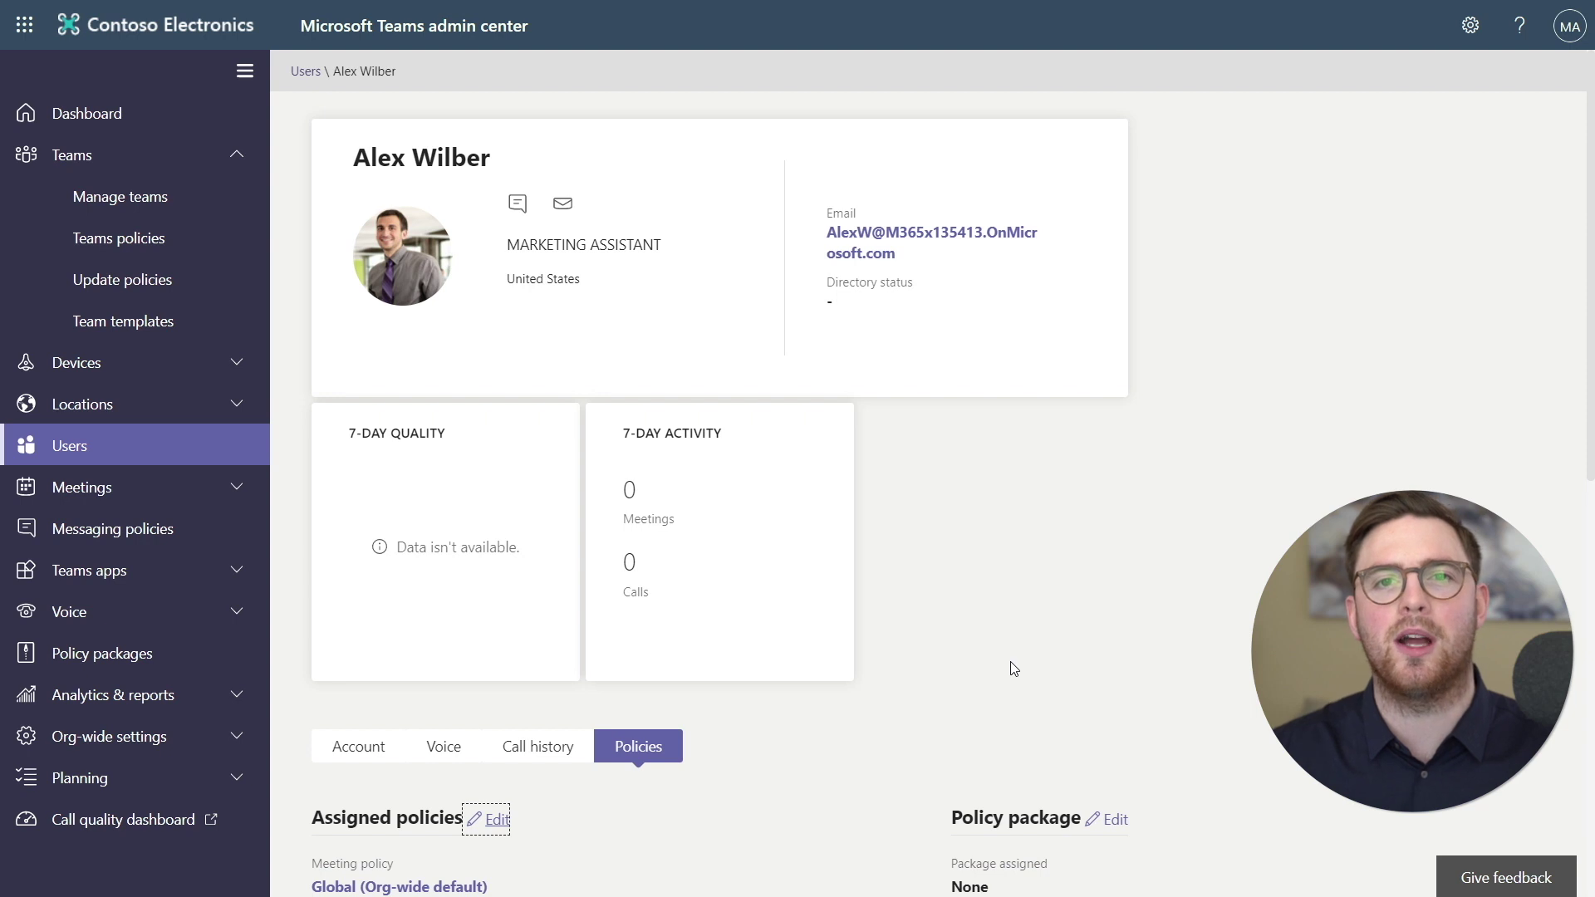
- Switch to the Teams desktop client and change it to the public preview, accepting the preview terms
{"action": "key", "text": "alt+Tab"}
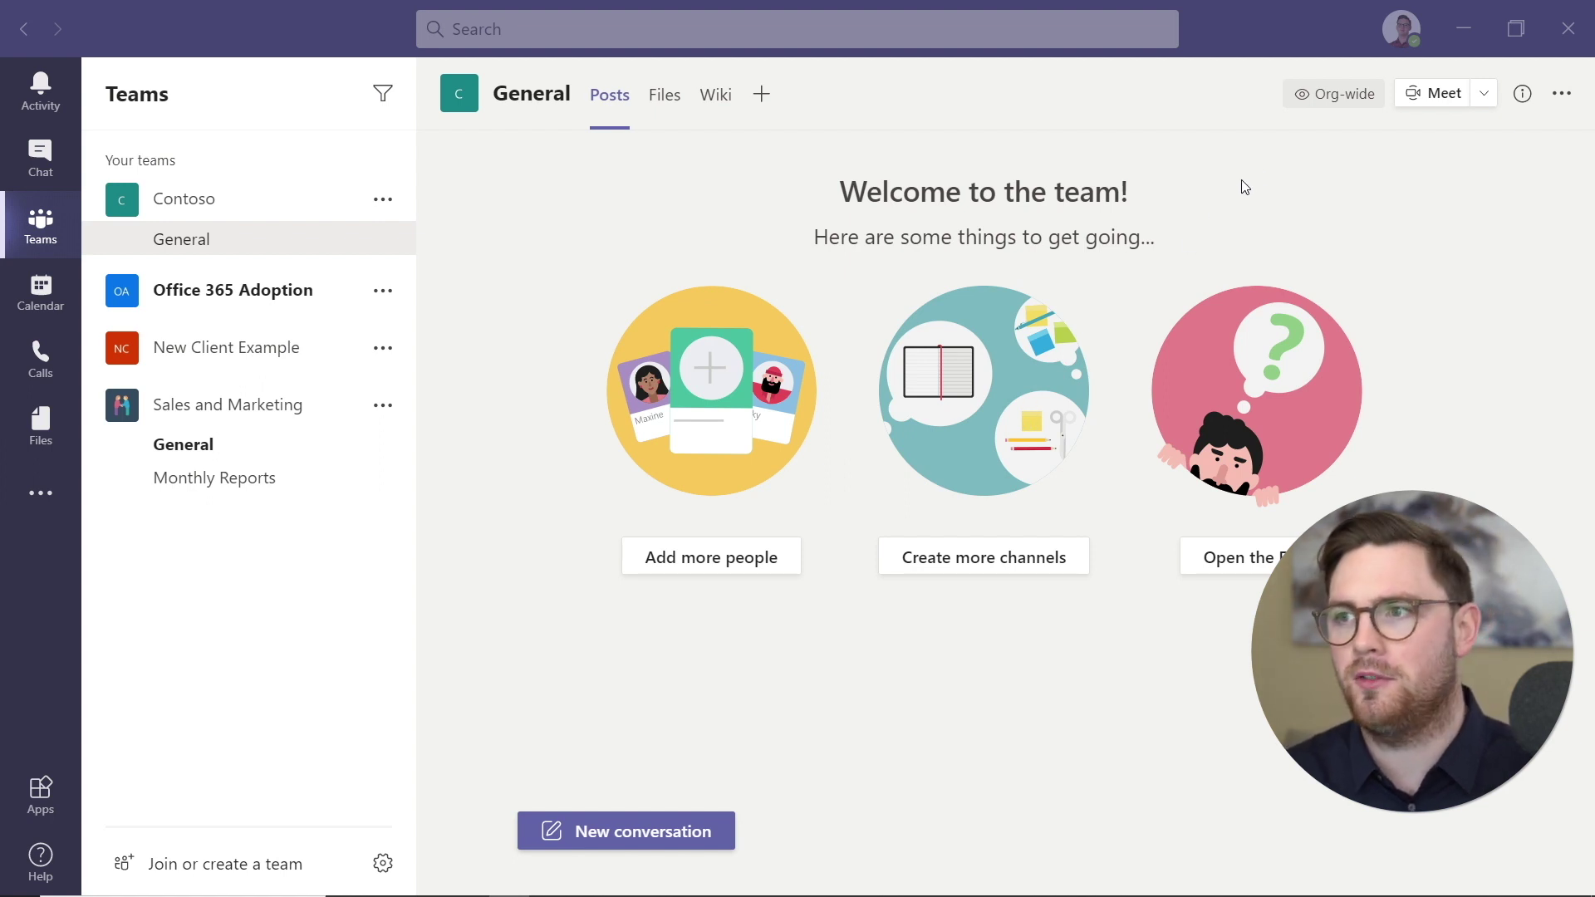
{"action": "left_click", "coordinate": [1389, 40]}
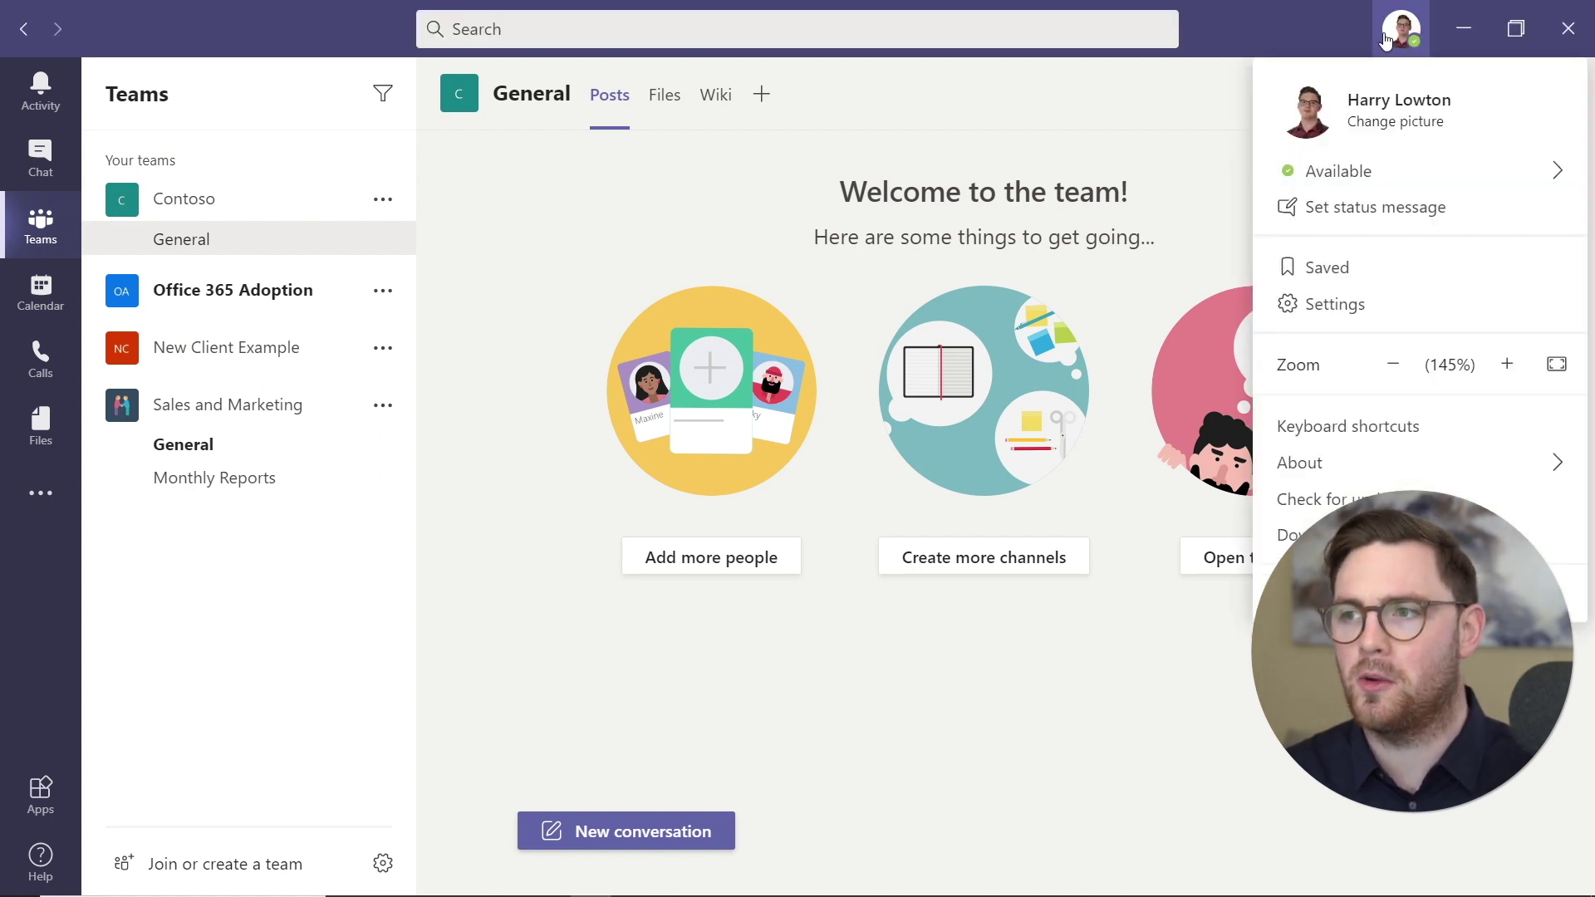
{"action": "mouse_move", "coordinate": [1333, 471]}
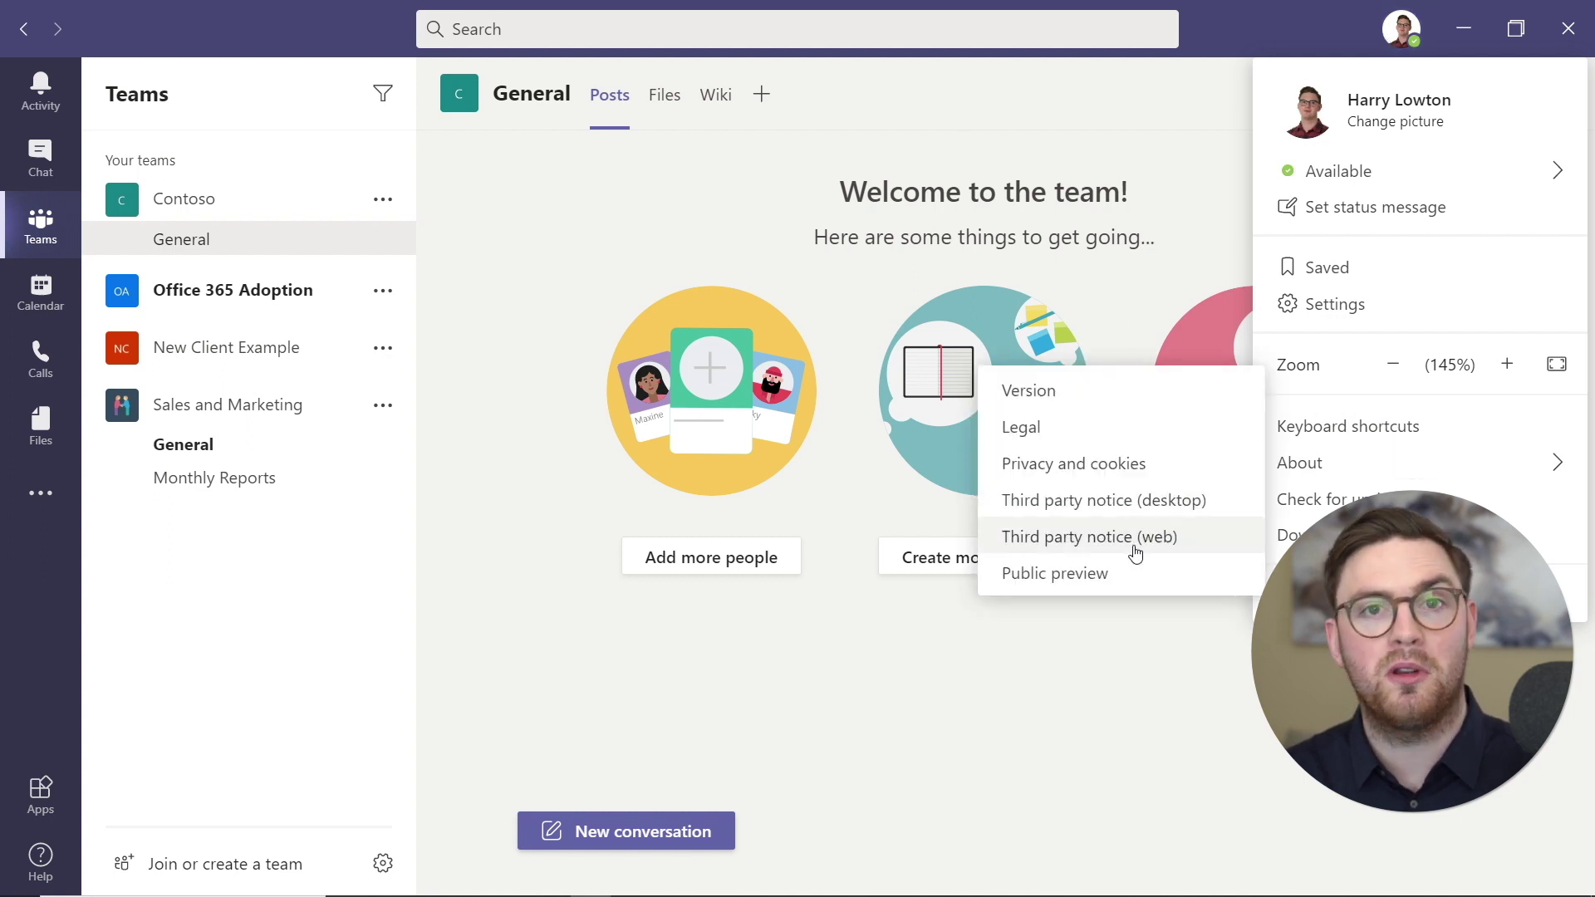
{"action": "left_click", "coordinate": [1112, 575]}
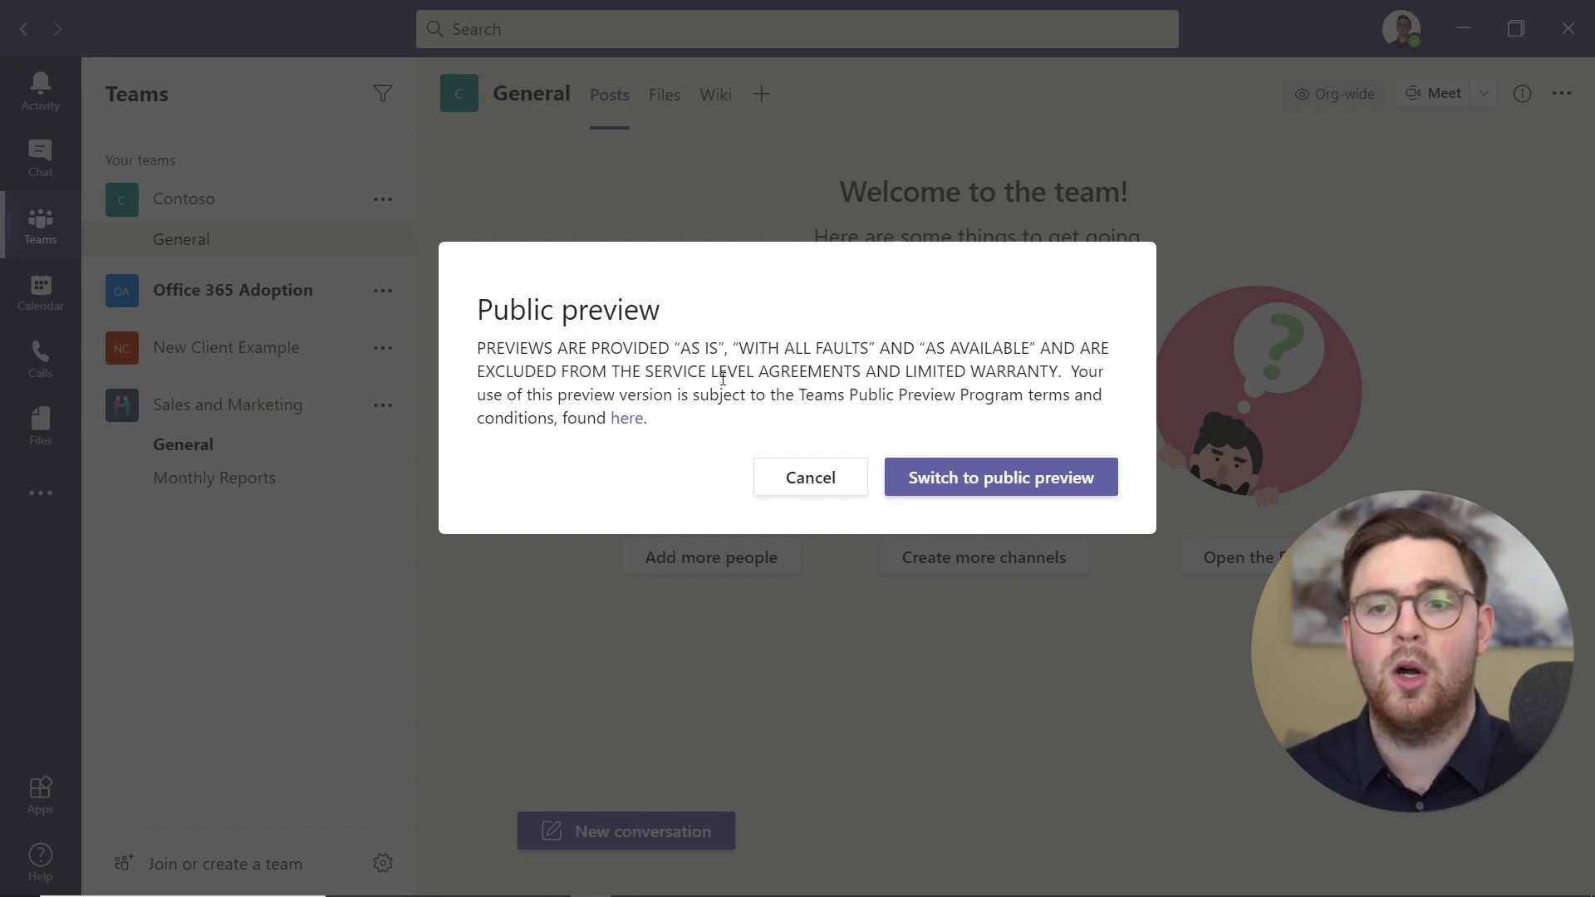
{"action": "left_click", "coordinate": [956, 488]}
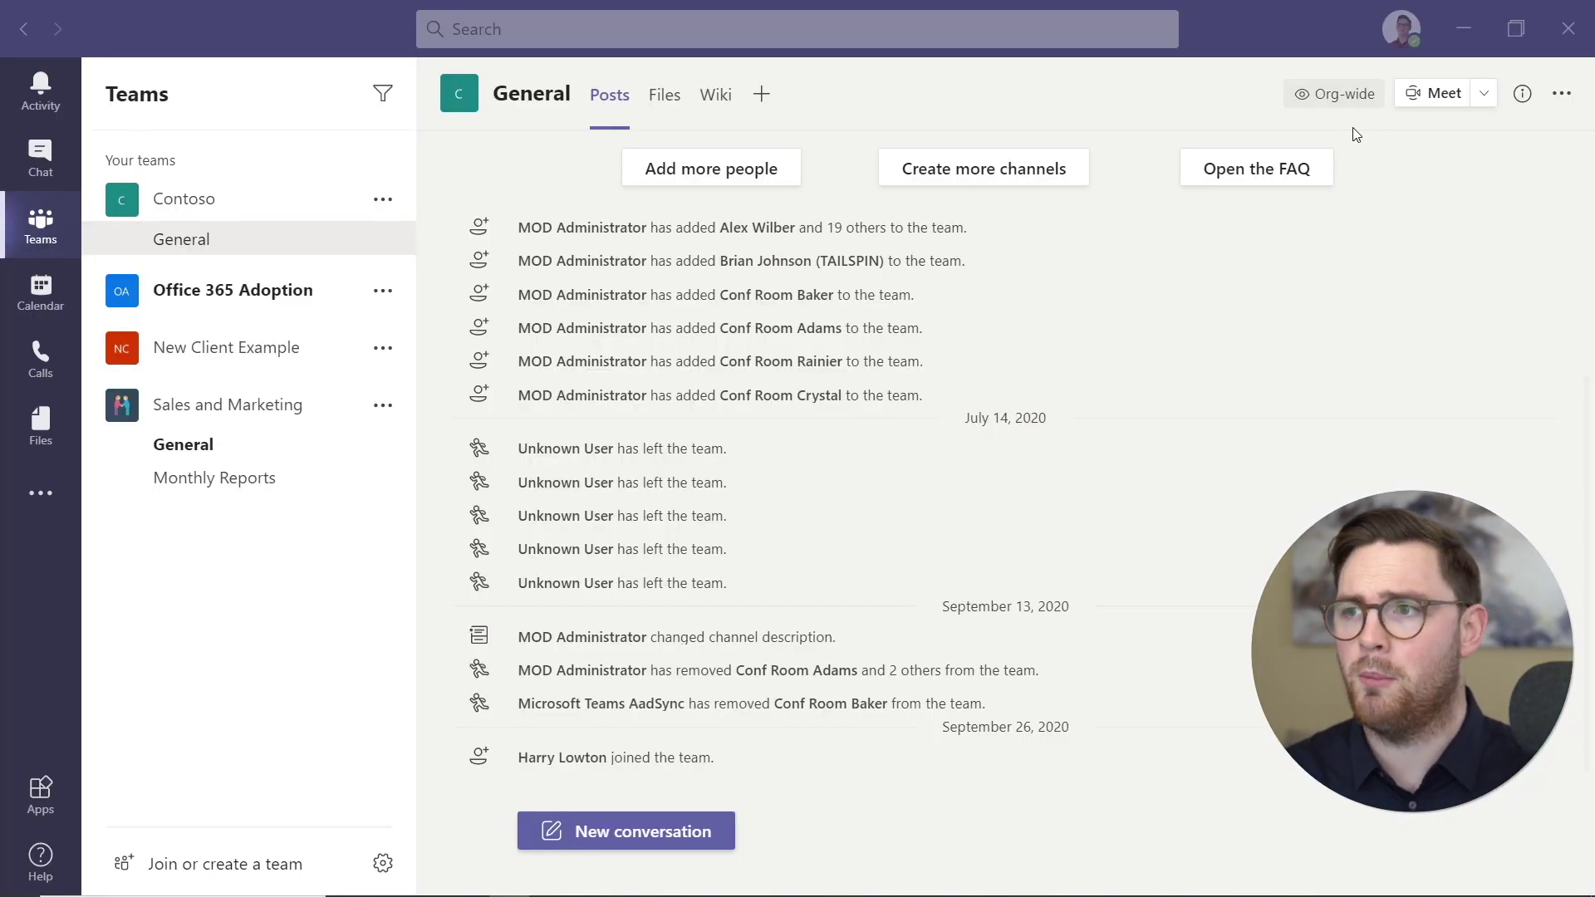
- Check the About options of the signed-in account for the public preview entry
{"action": "left_click", "coordinate": [1401, 37]}
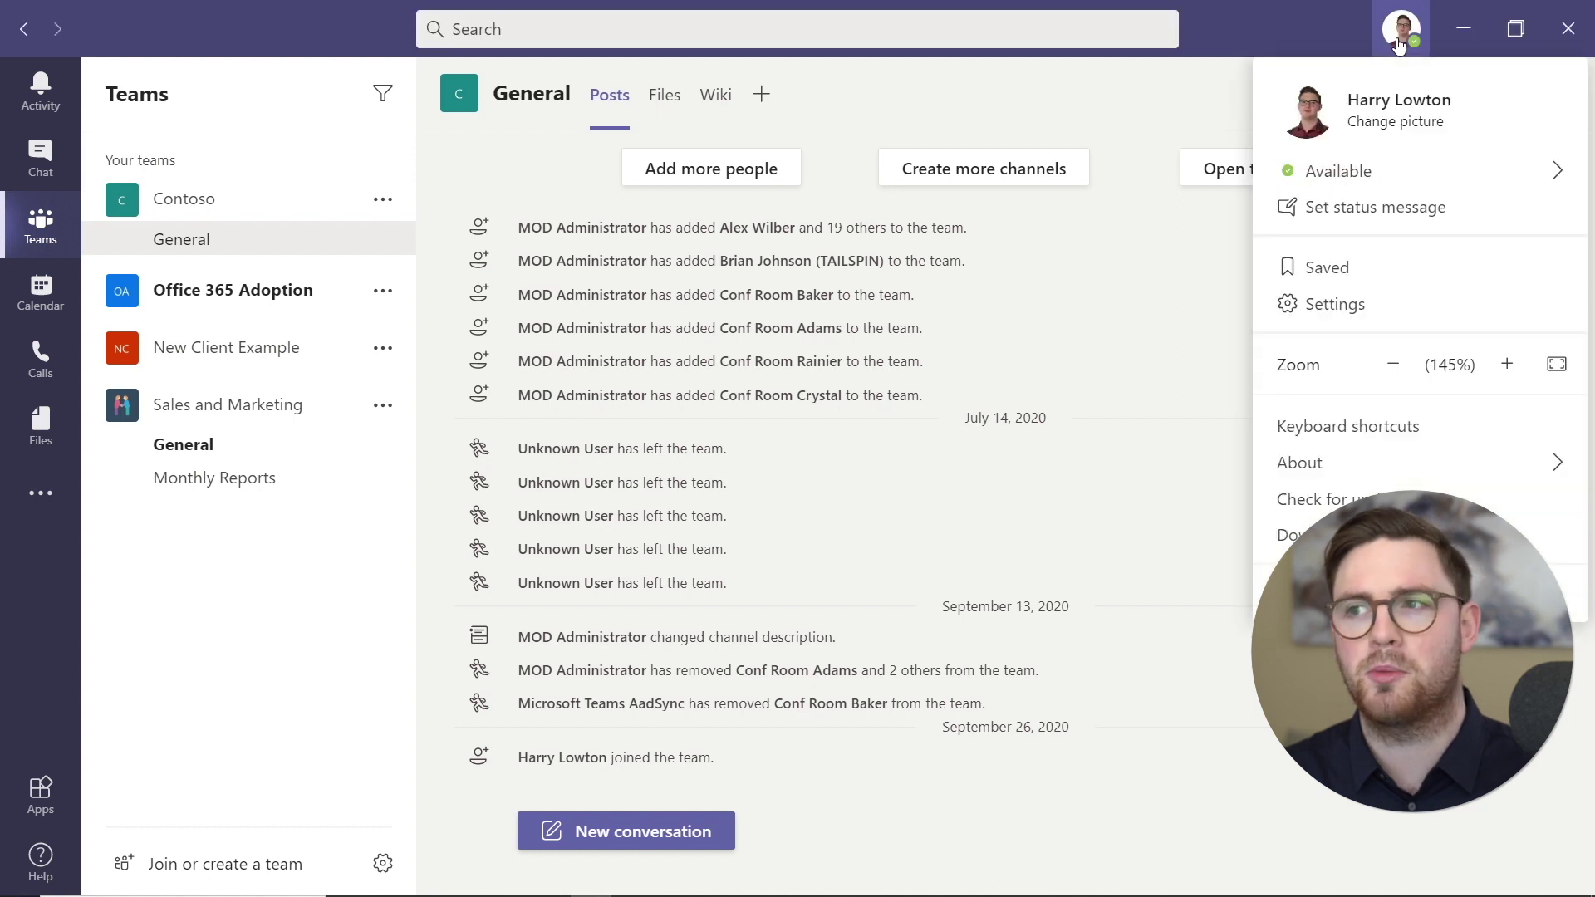
{"action": "mouse_move", "coordinate": [1343, 484]}
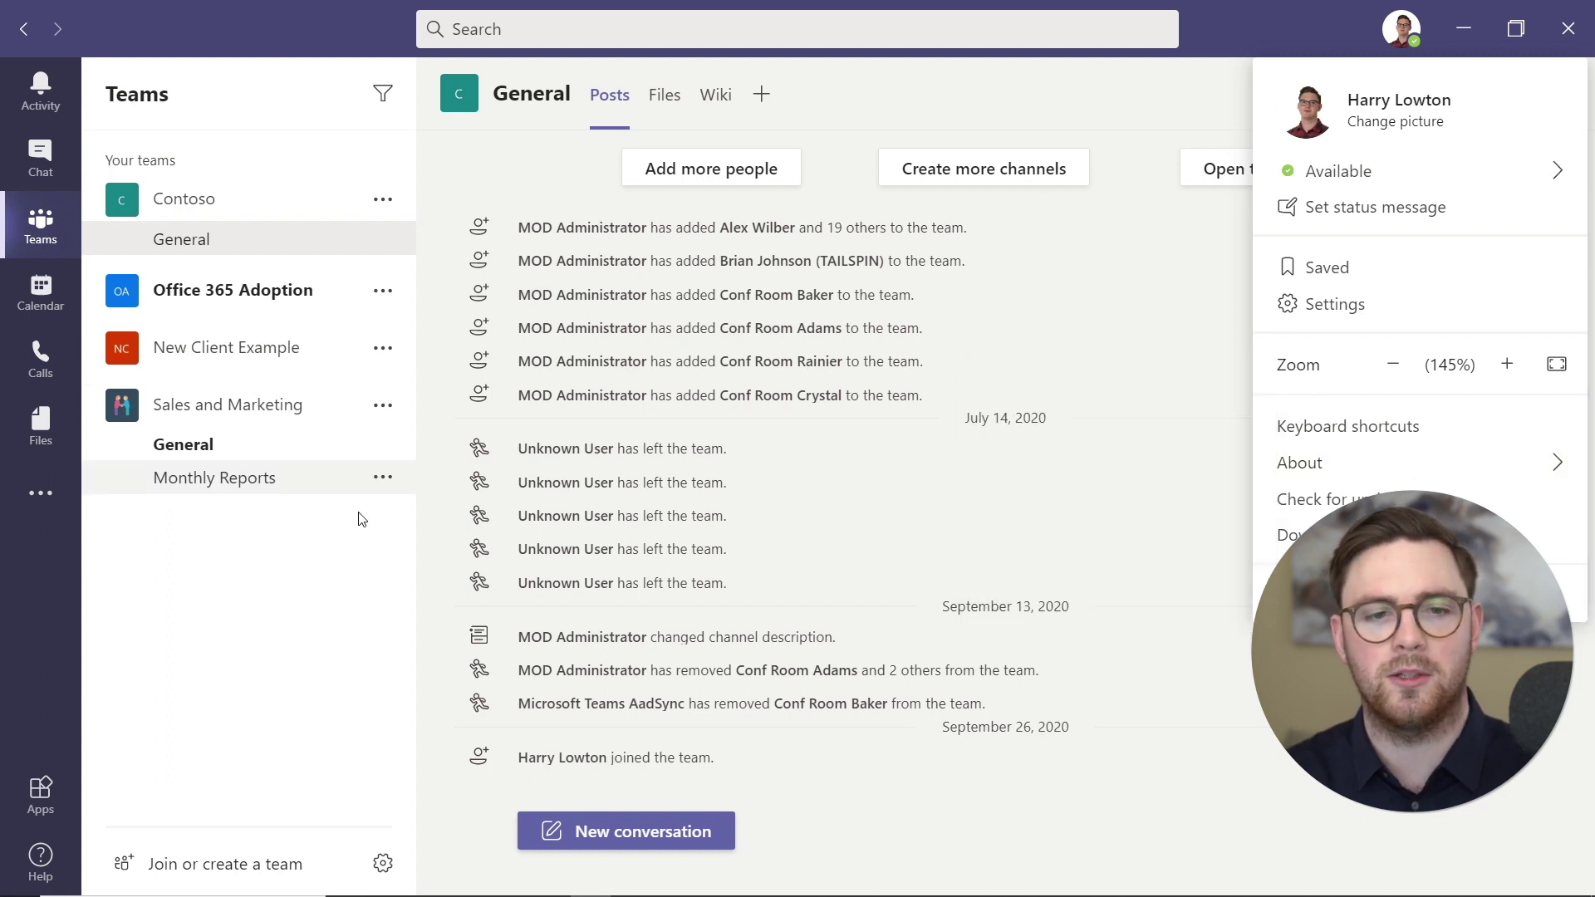
{"action": "left_click", "coordinate": [336, 562]}
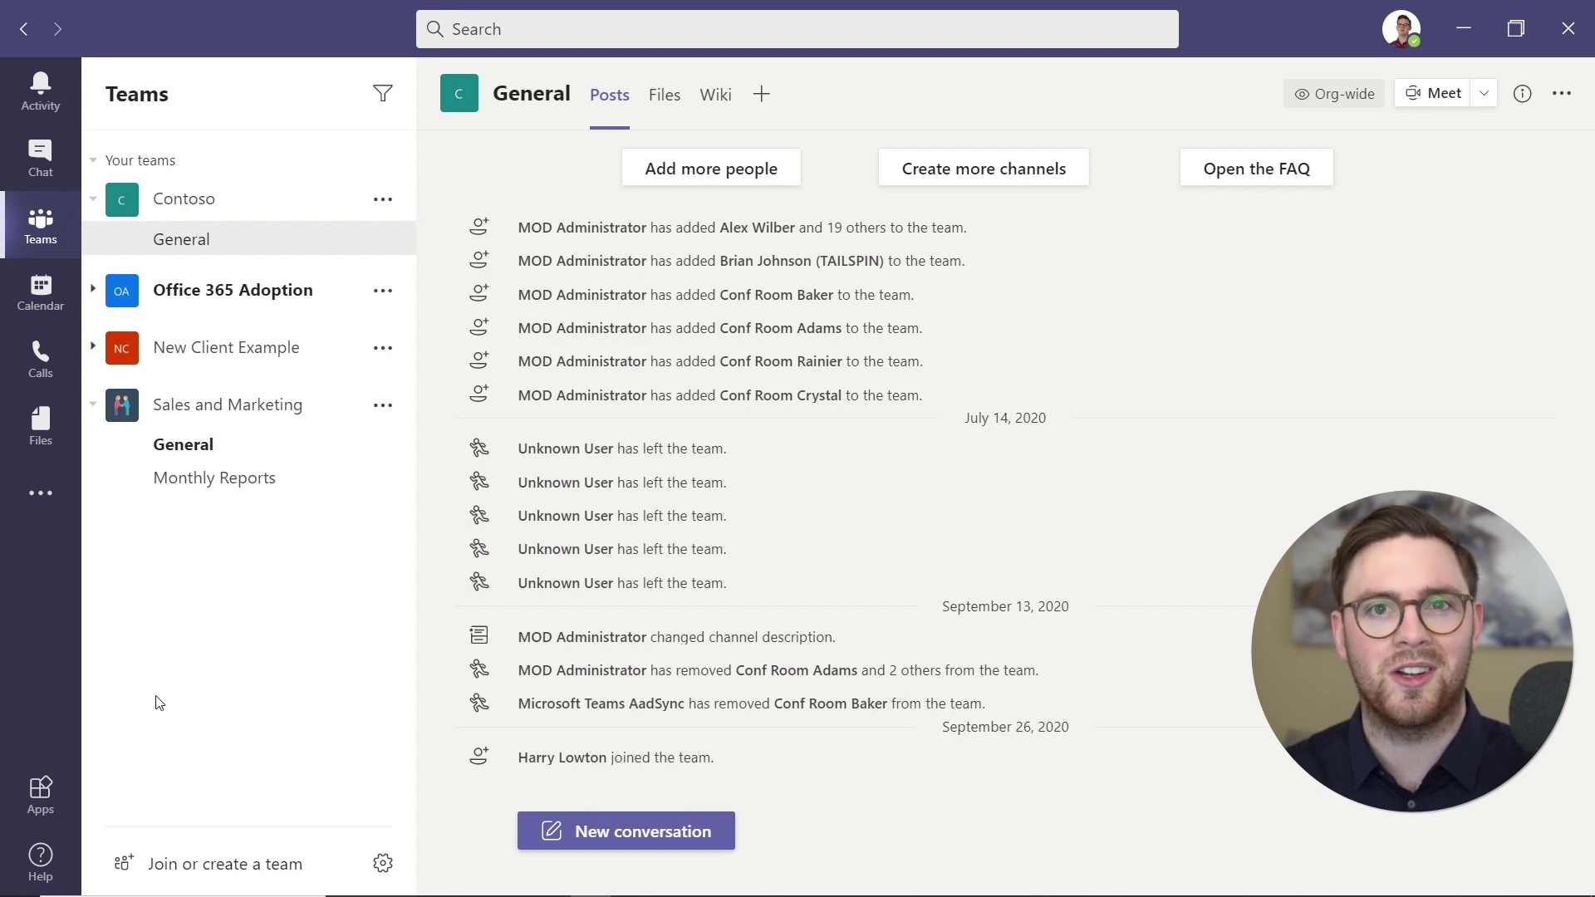
- View the Give feedback form in the Teams help options and close it without sending anything
{"action": "left_click", "coordinate": [37, 868]}
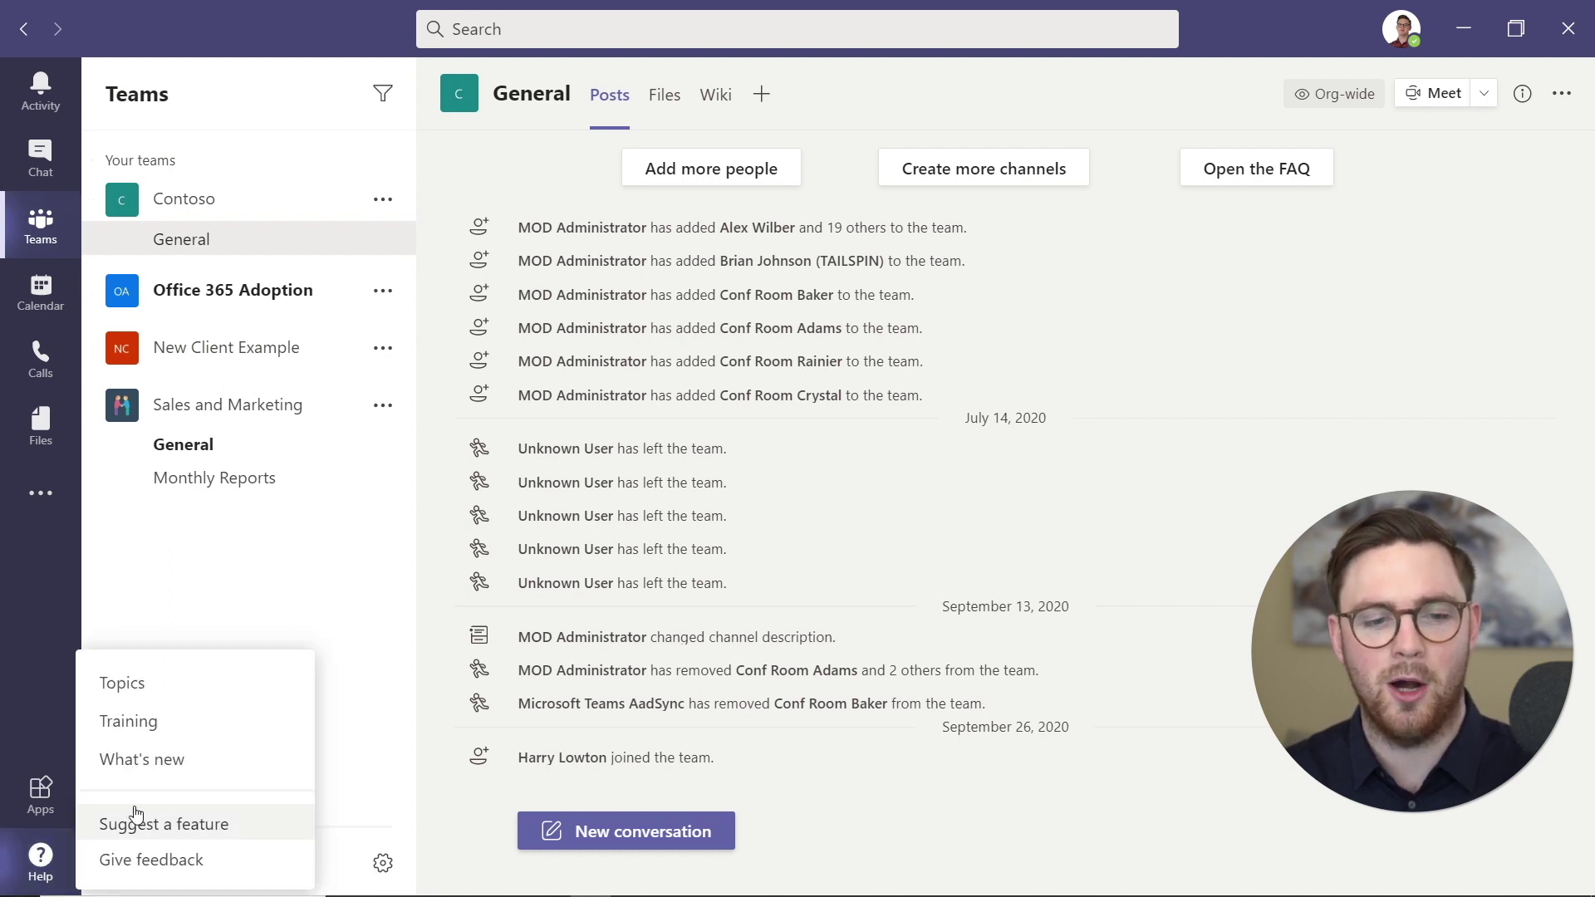
{"action": "left_click", "coordinate": [140, 869]}
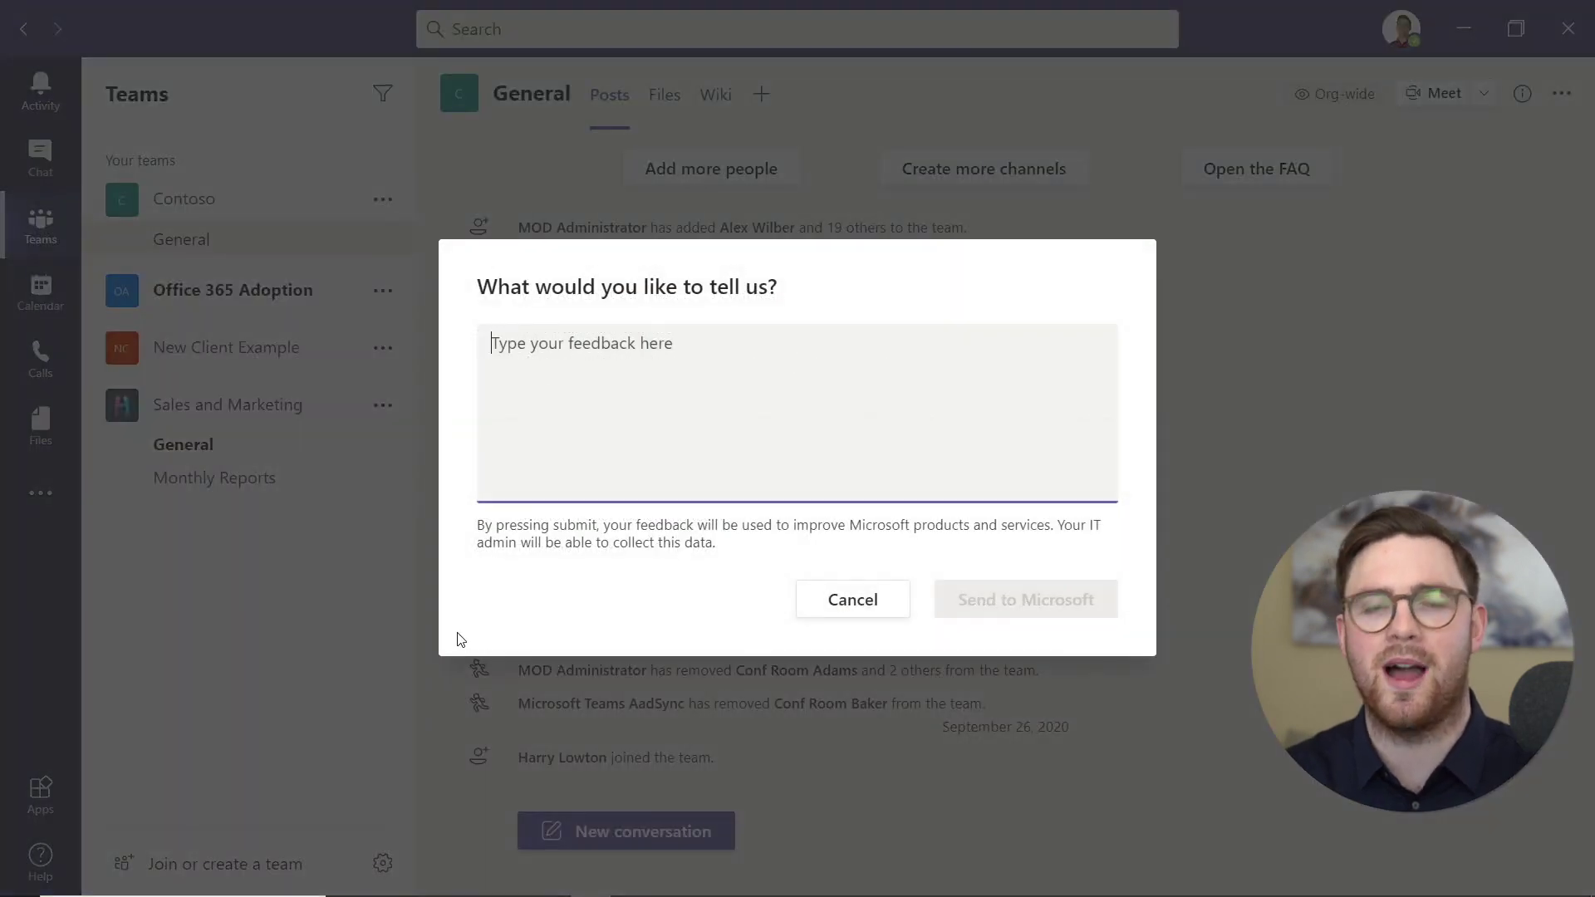
{"action": "left_click", "coordinate": [852, 603]}
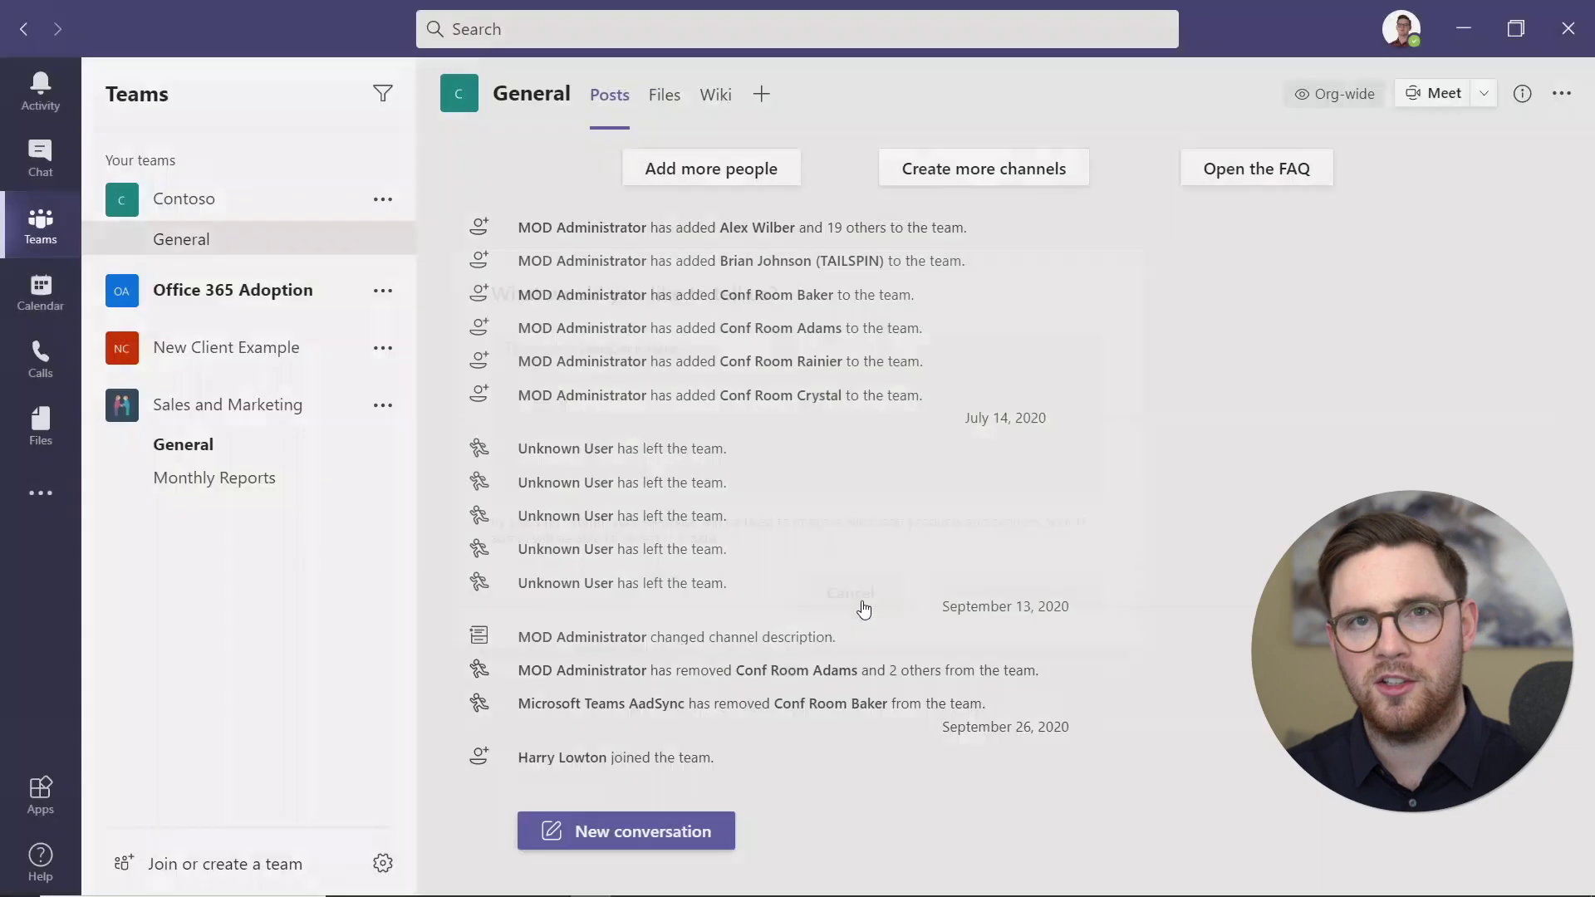